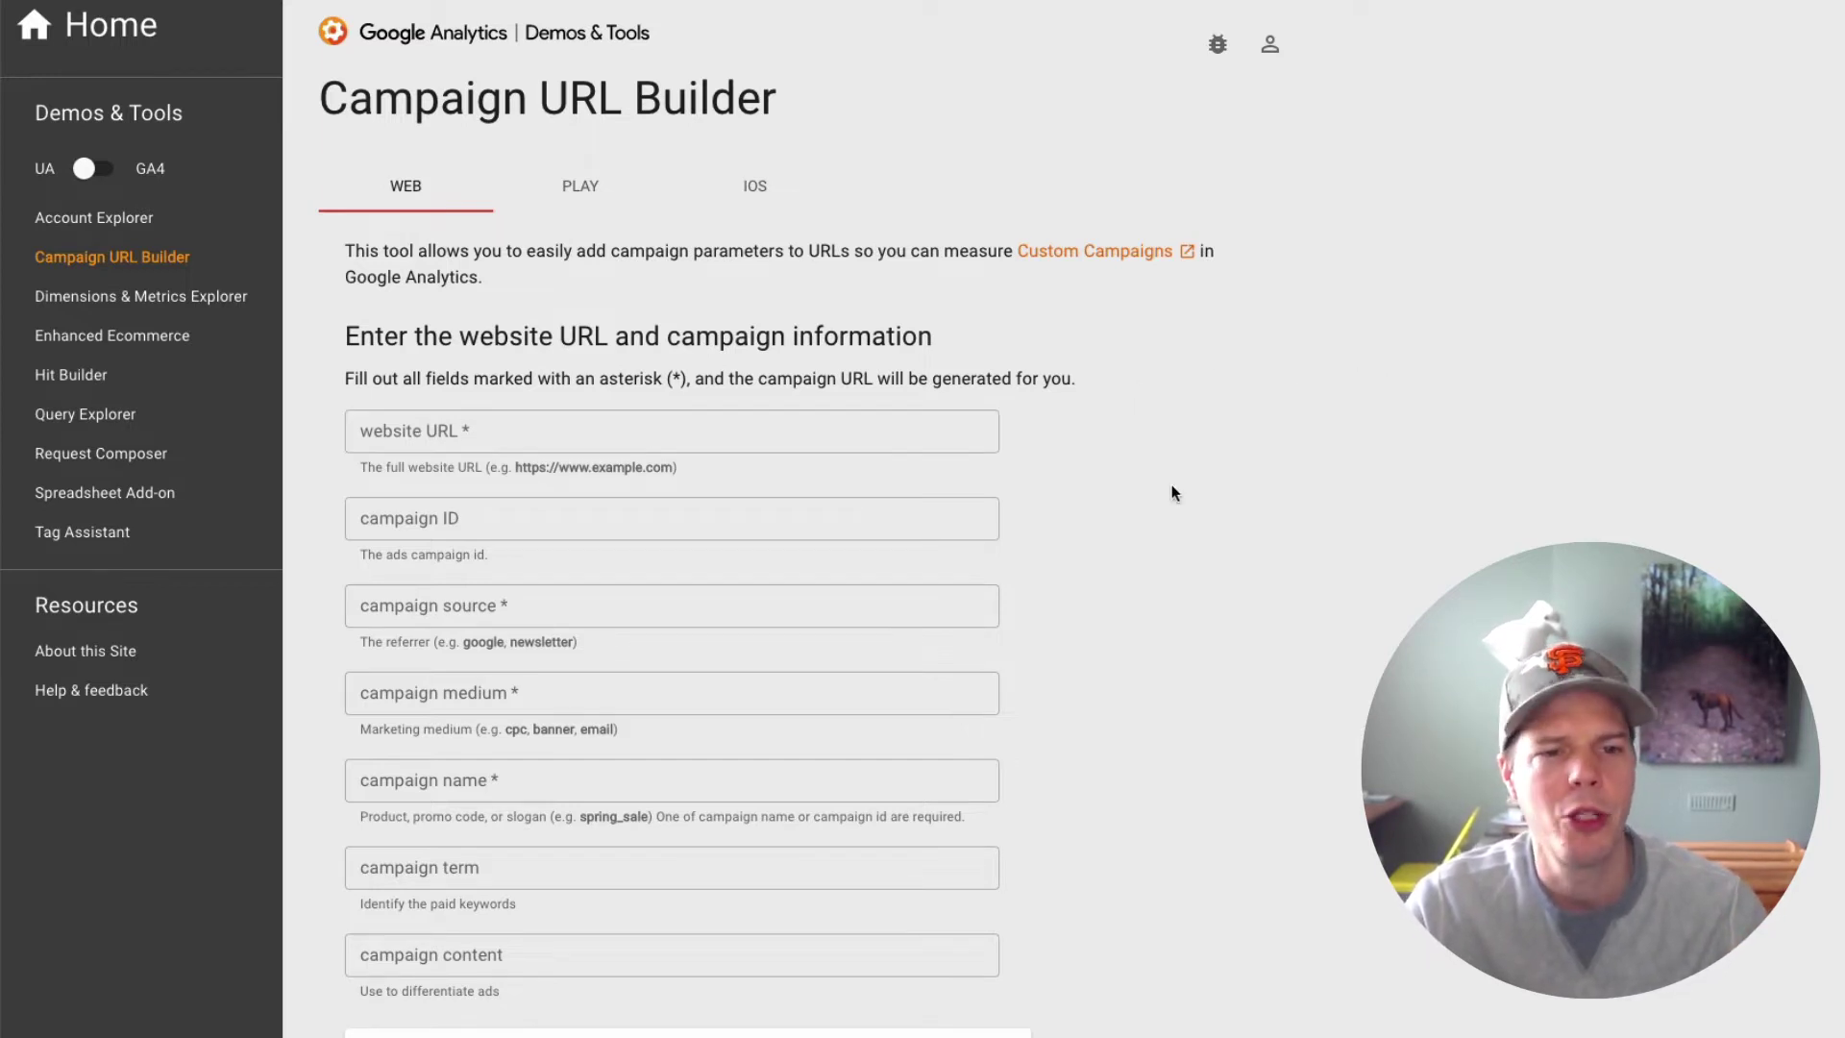
scroll(1168, 479, down, 1)
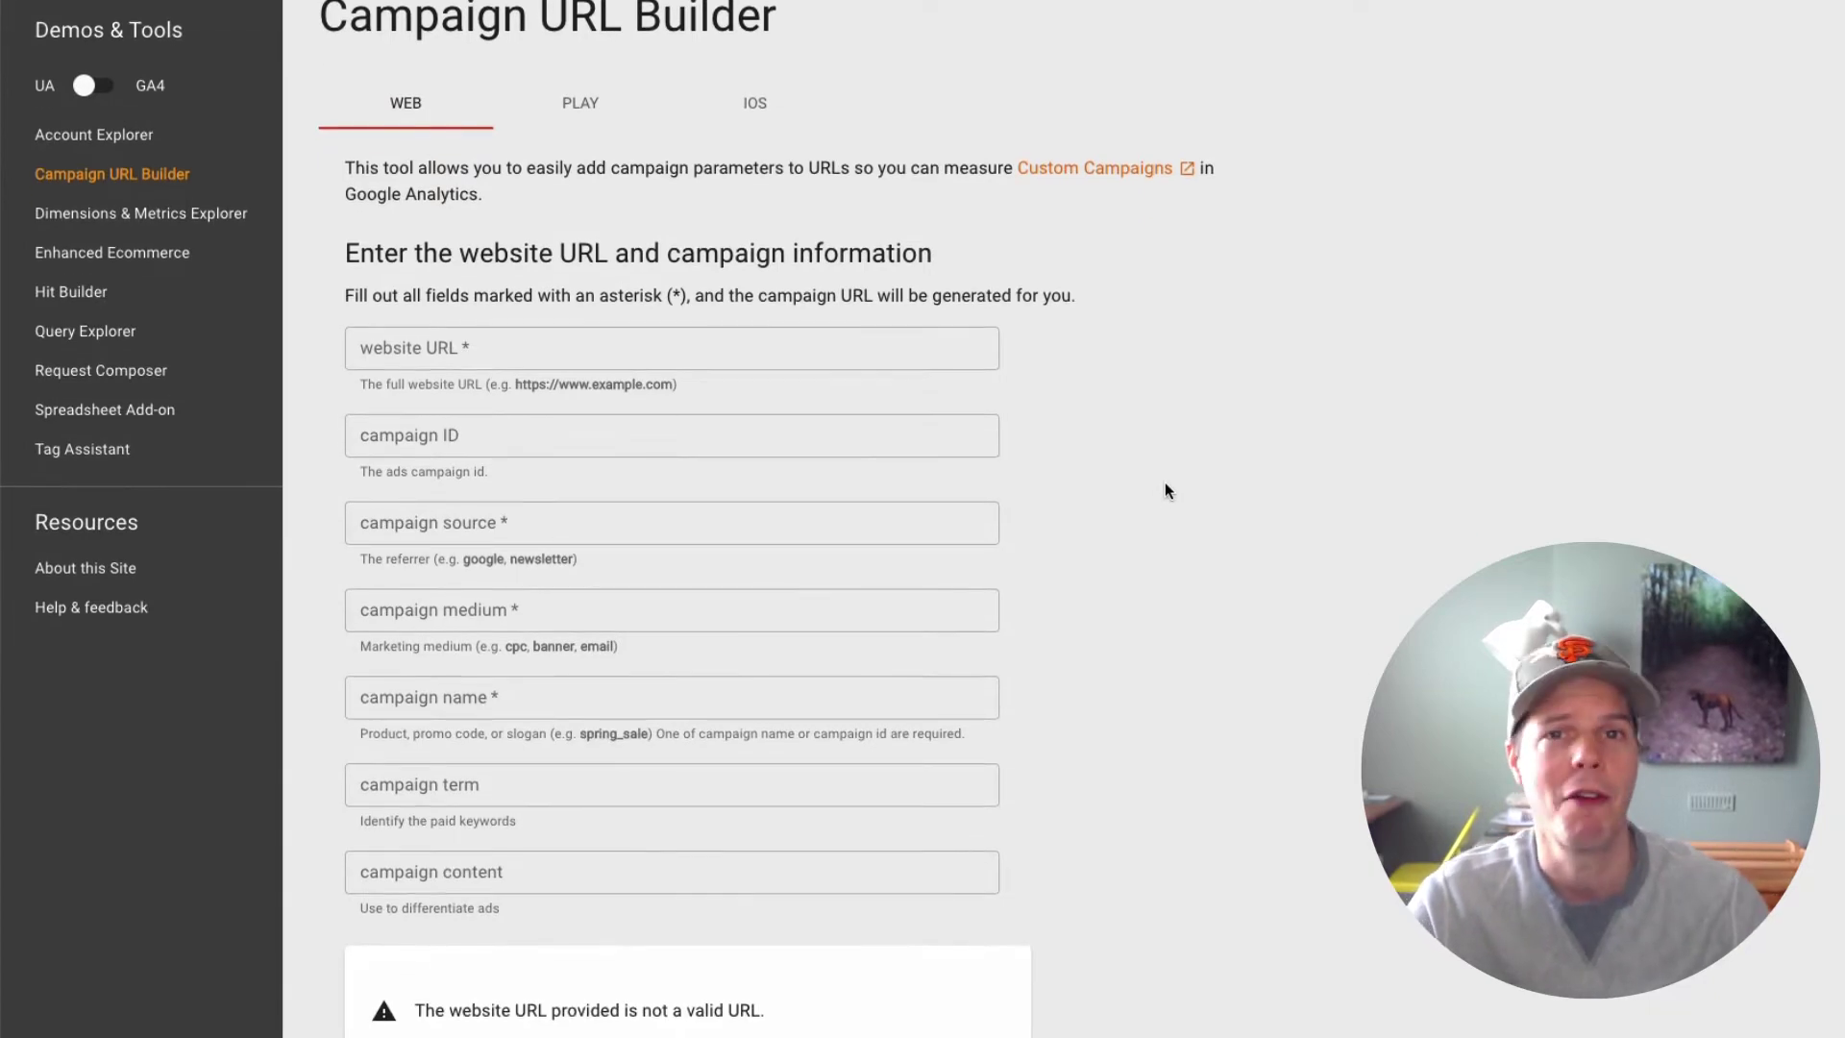
click(550, 464)
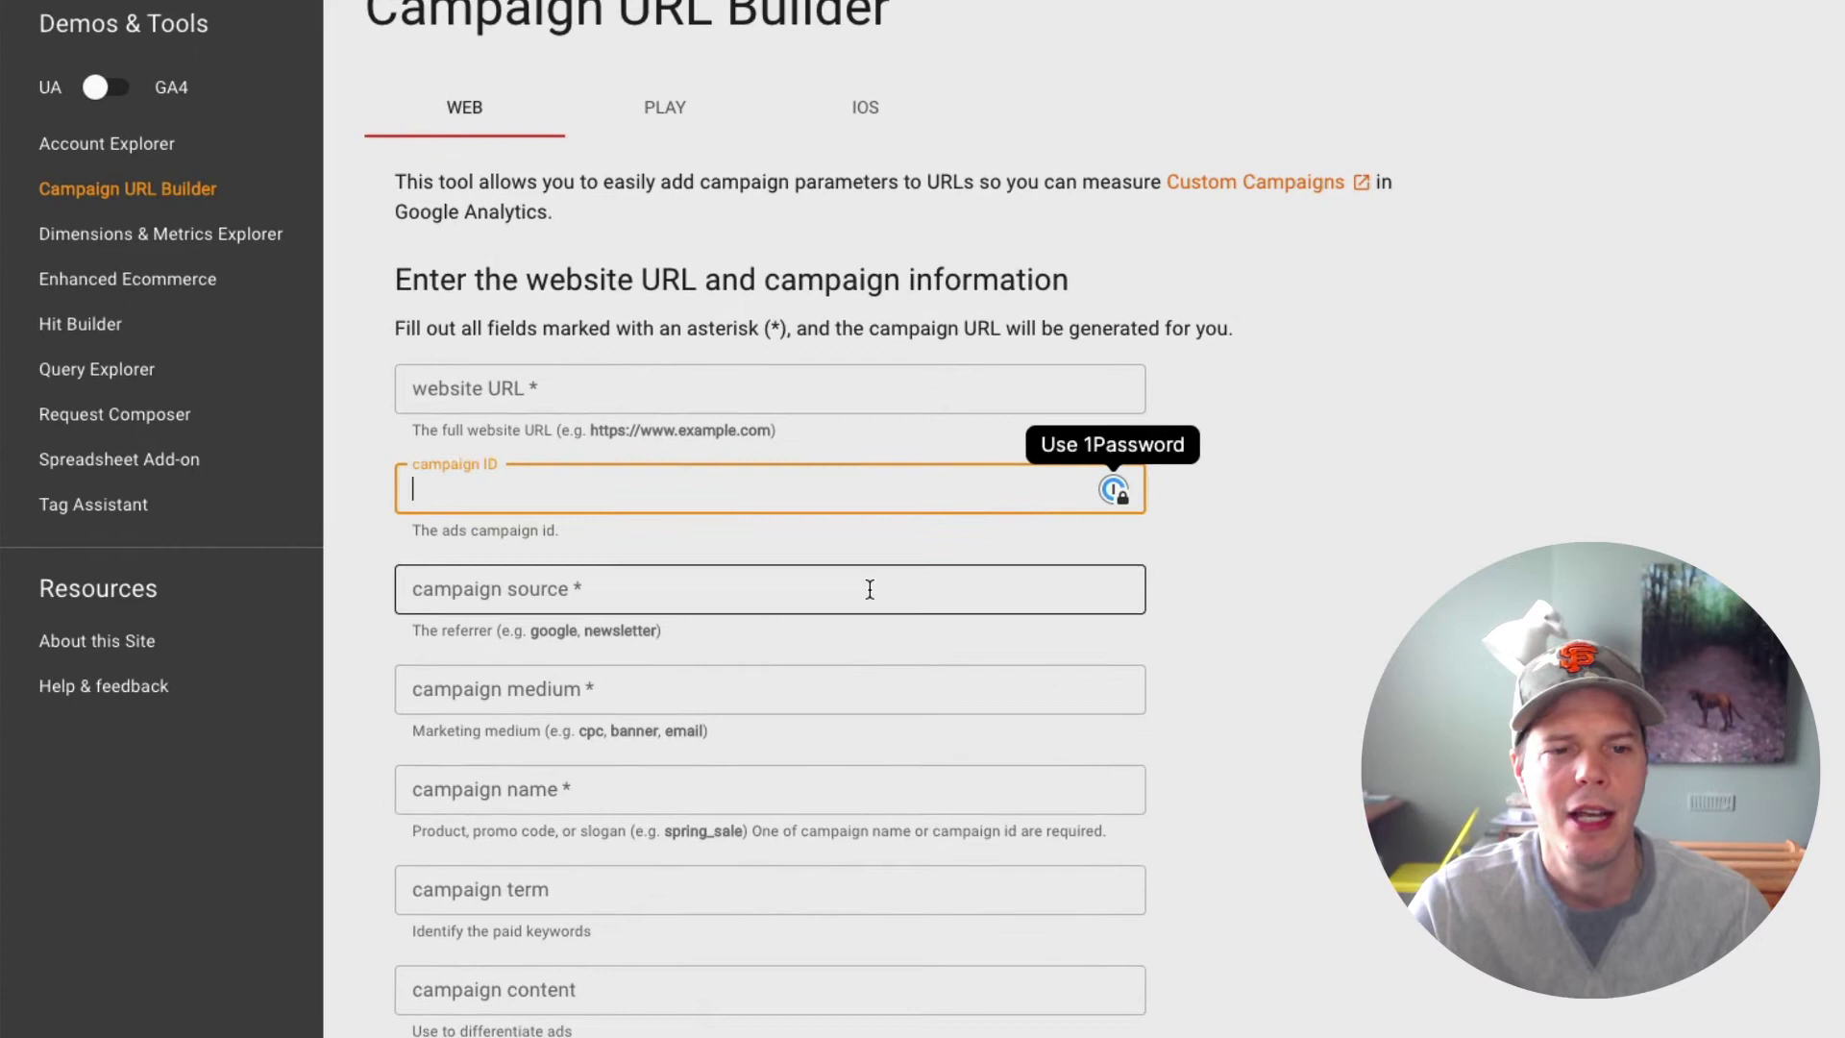
click(819, 558)
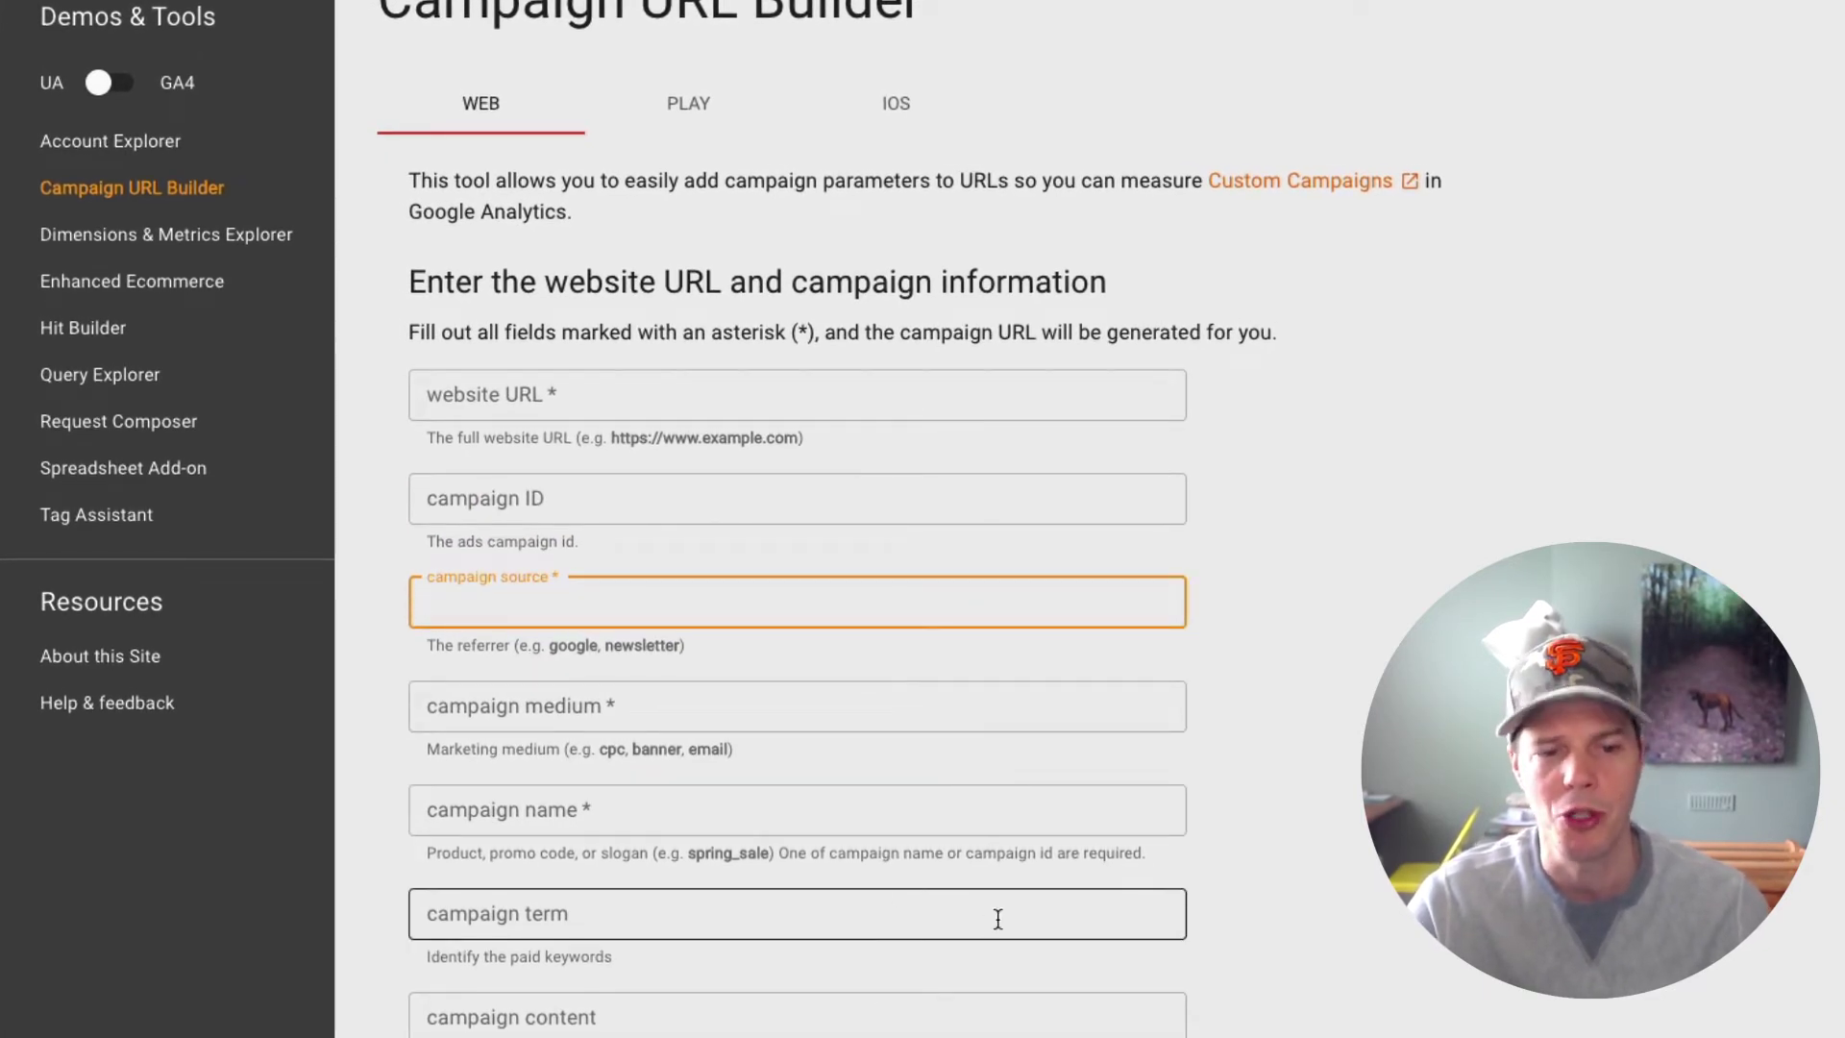
click(1434, 491)
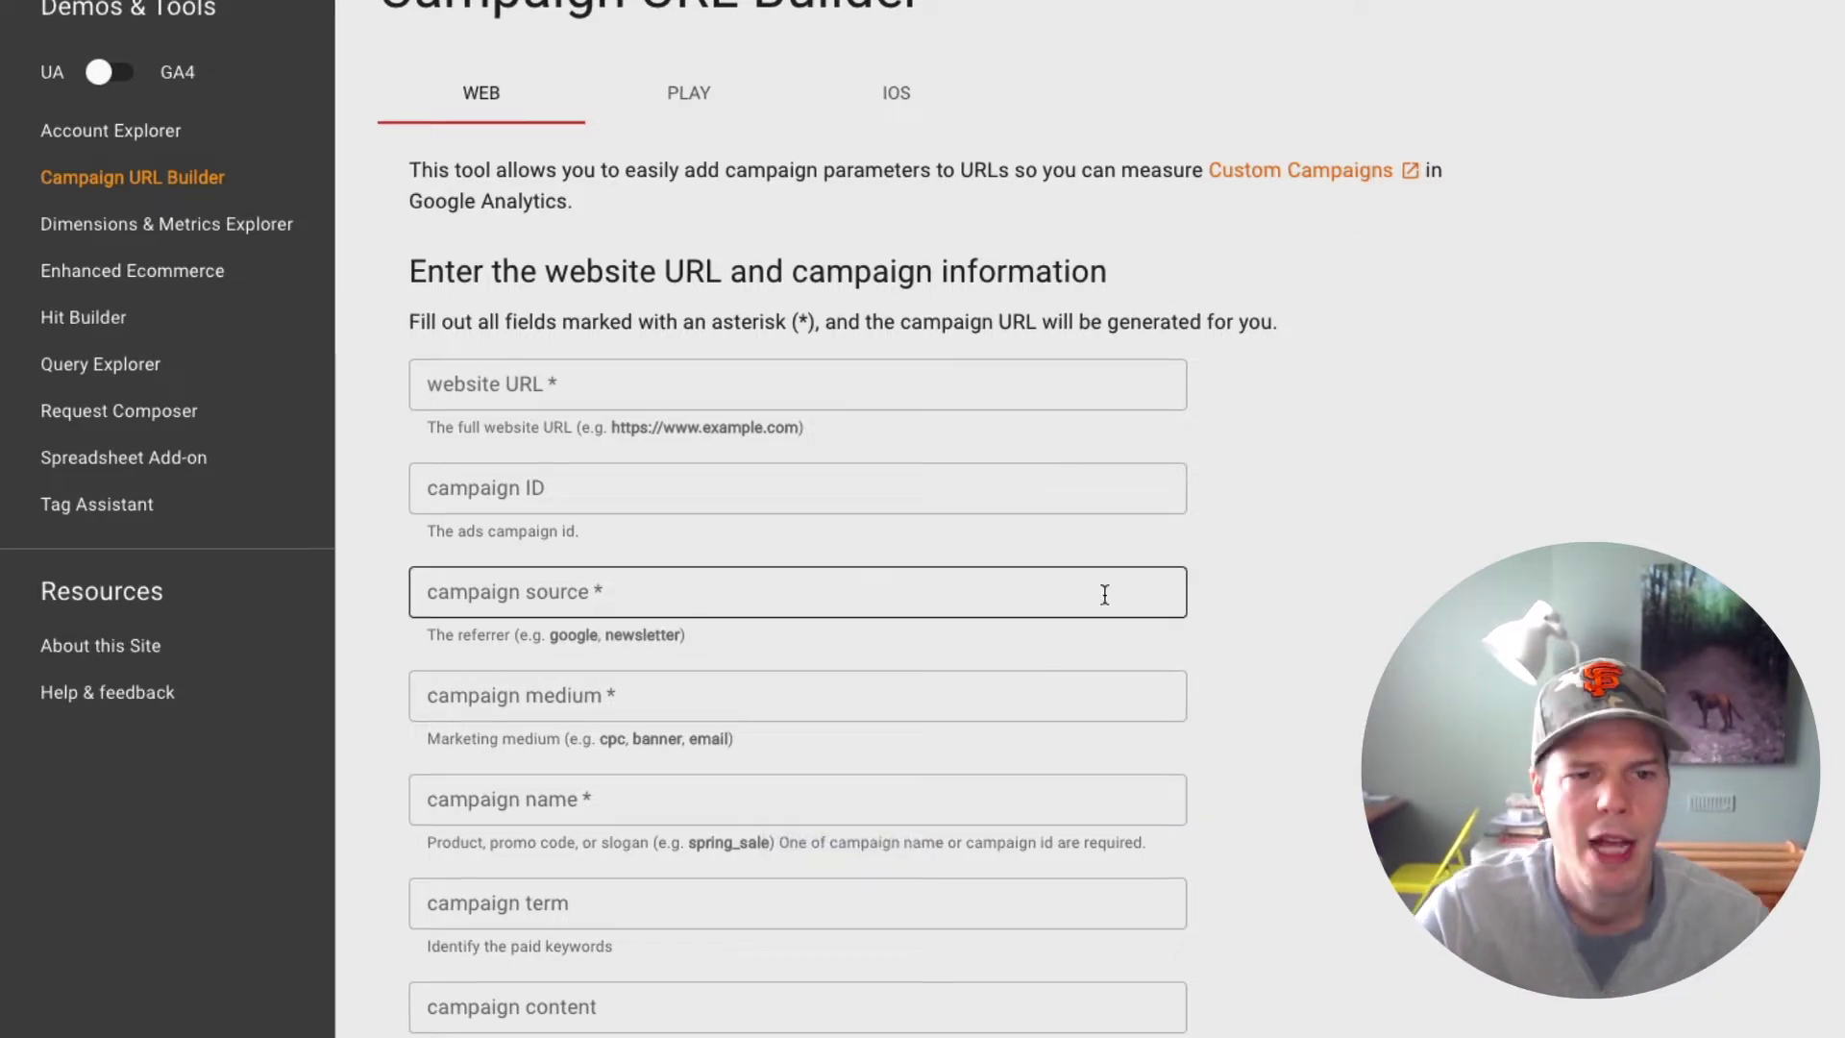
scroll(1188, 736, down, 10)
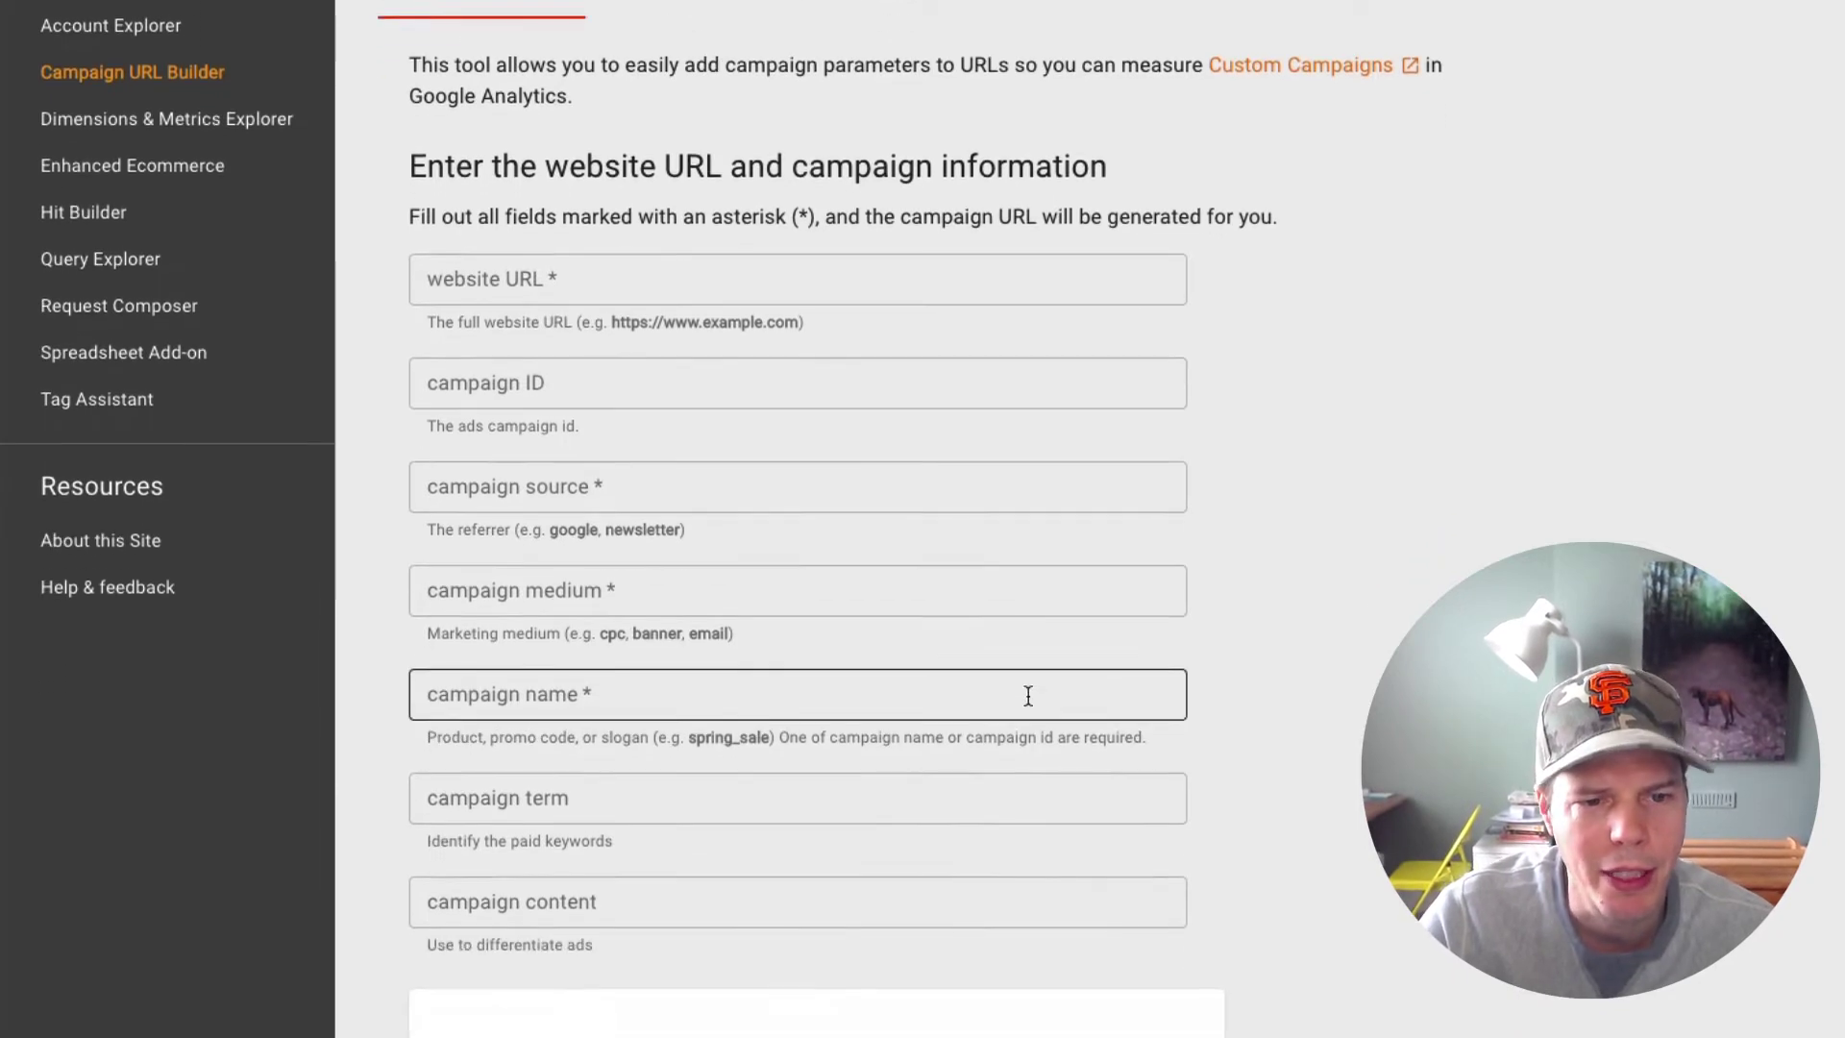
scroll(1028, 694, down, 2)
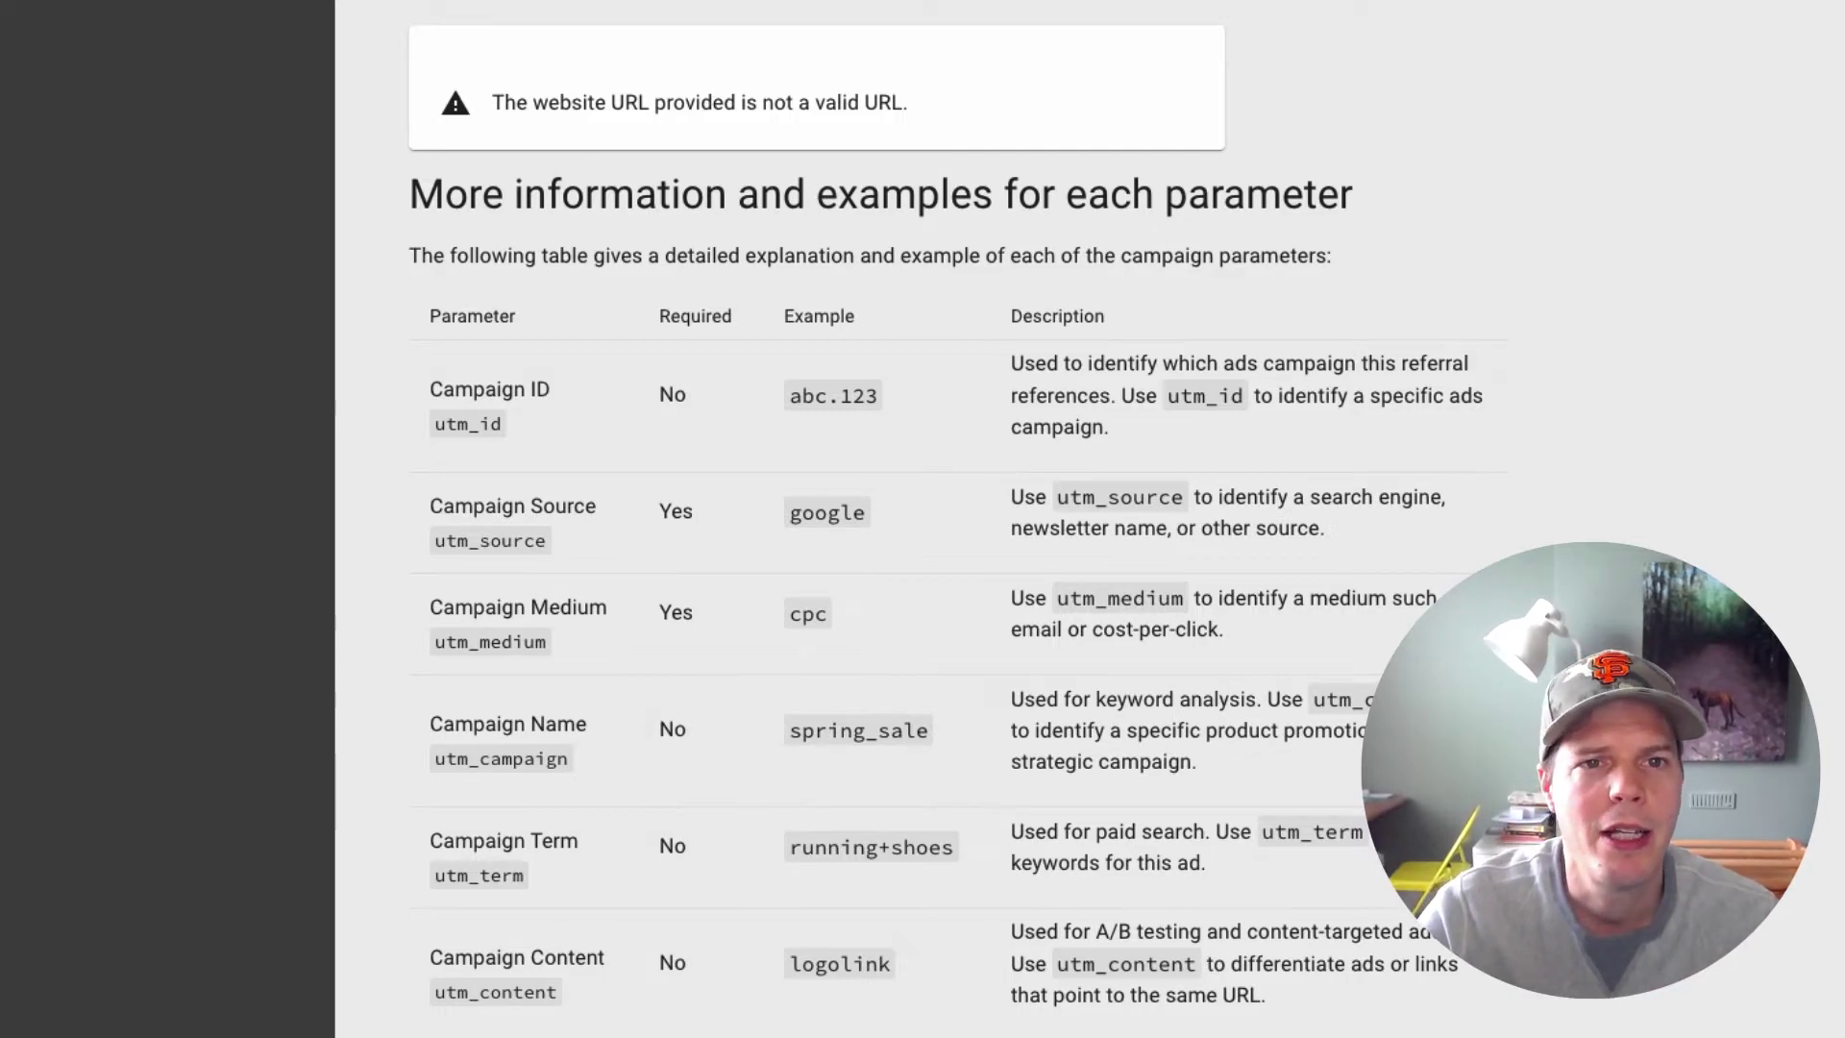
scroll(1141, 446, up, 15)
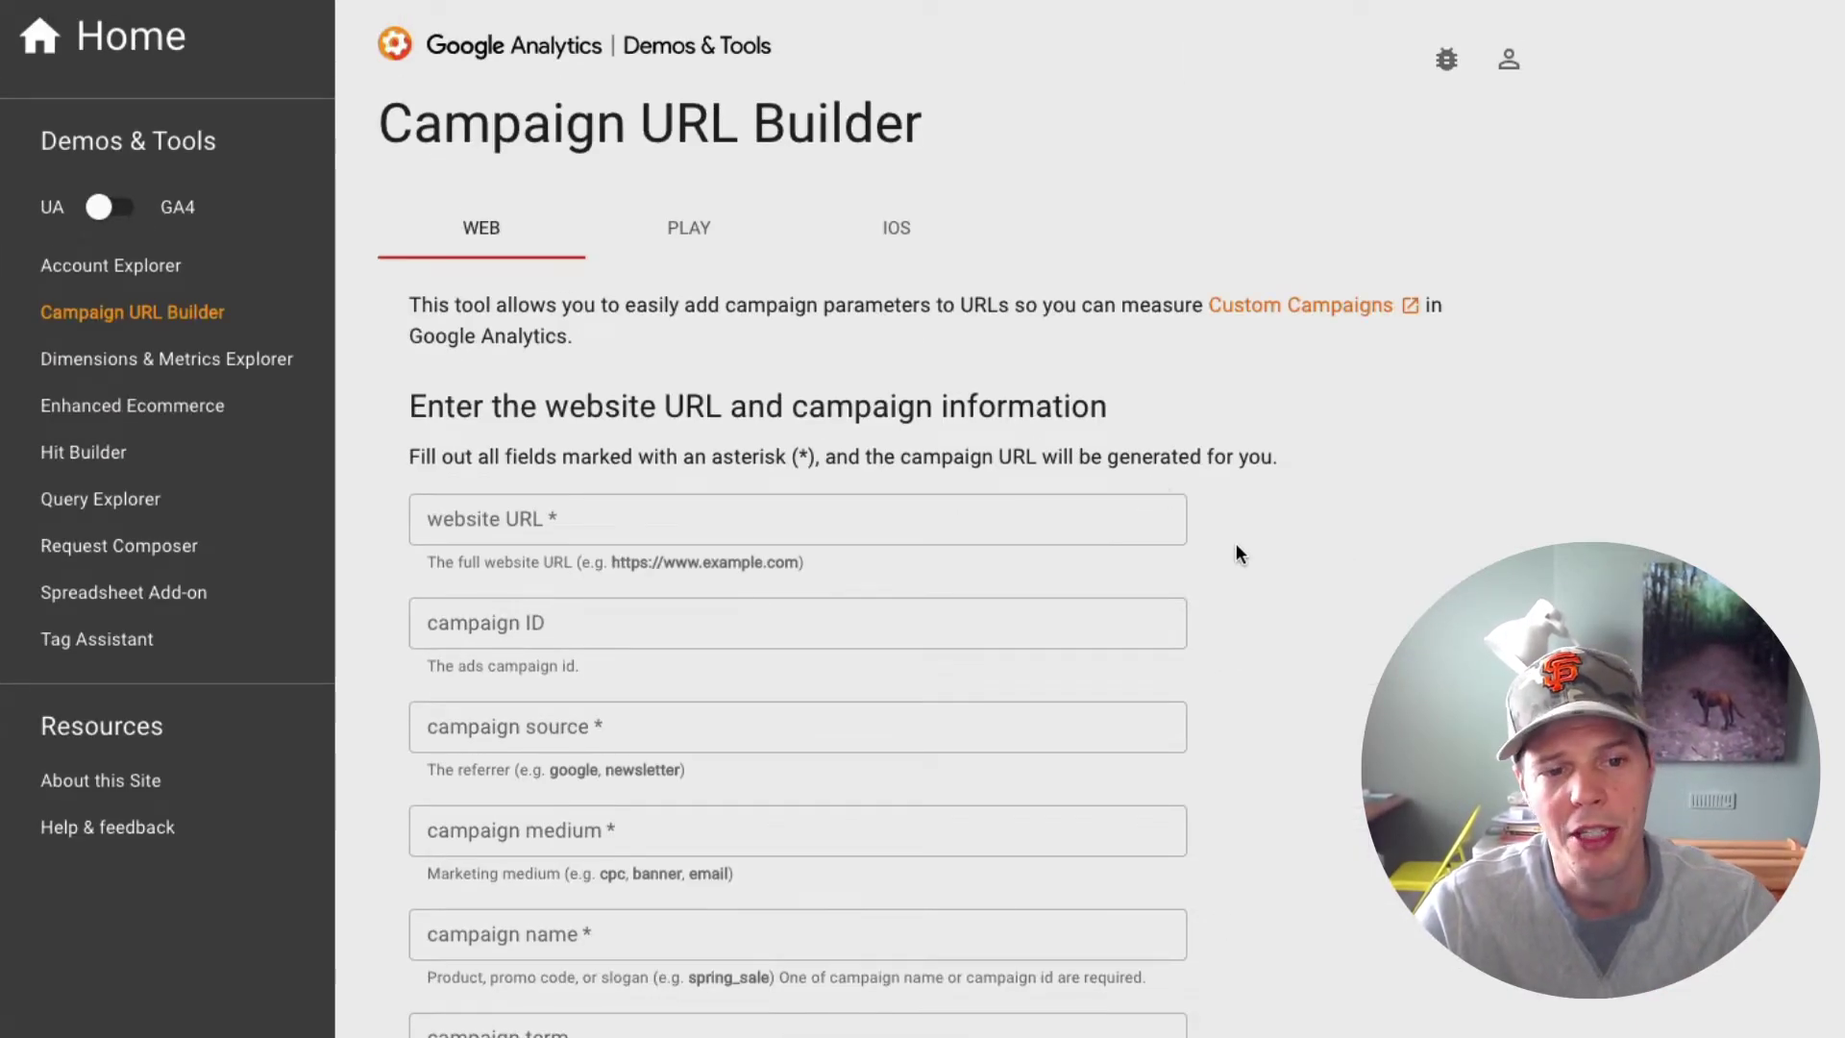
scroll(1236, 555, down, 1)
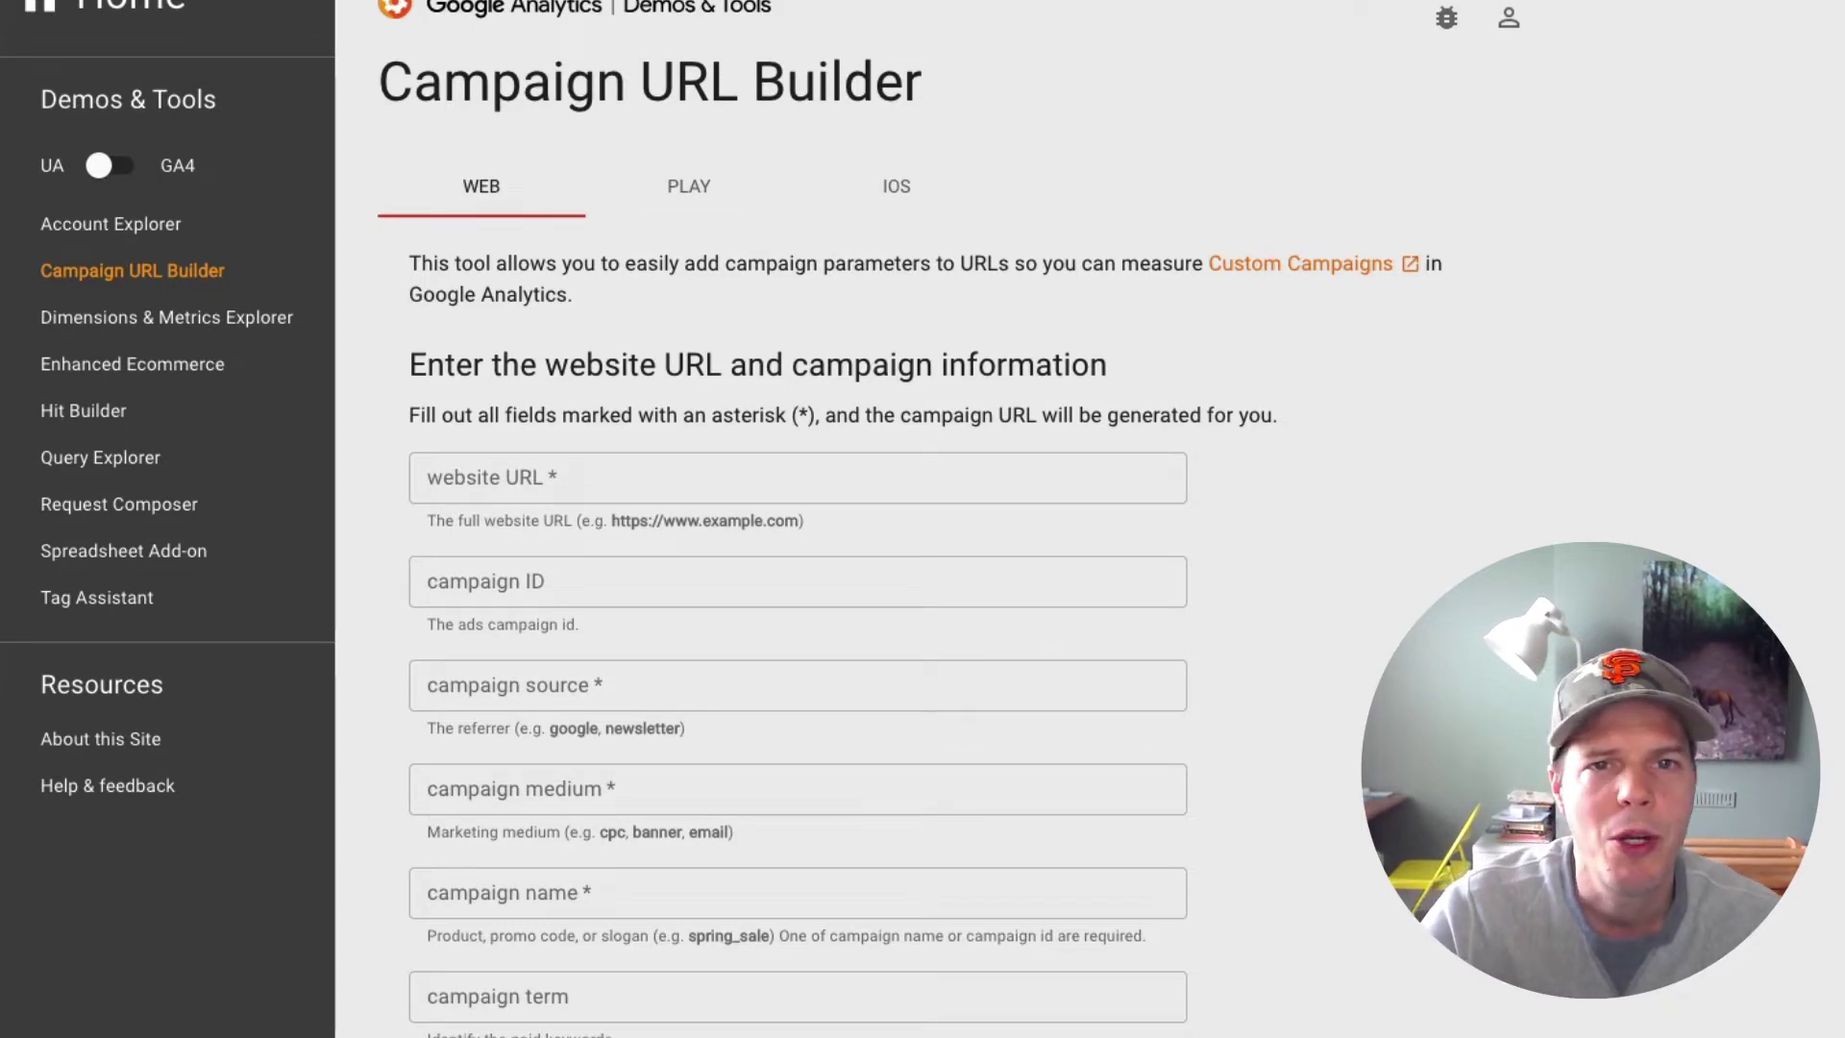
scroll(1283, 623, down, 3)
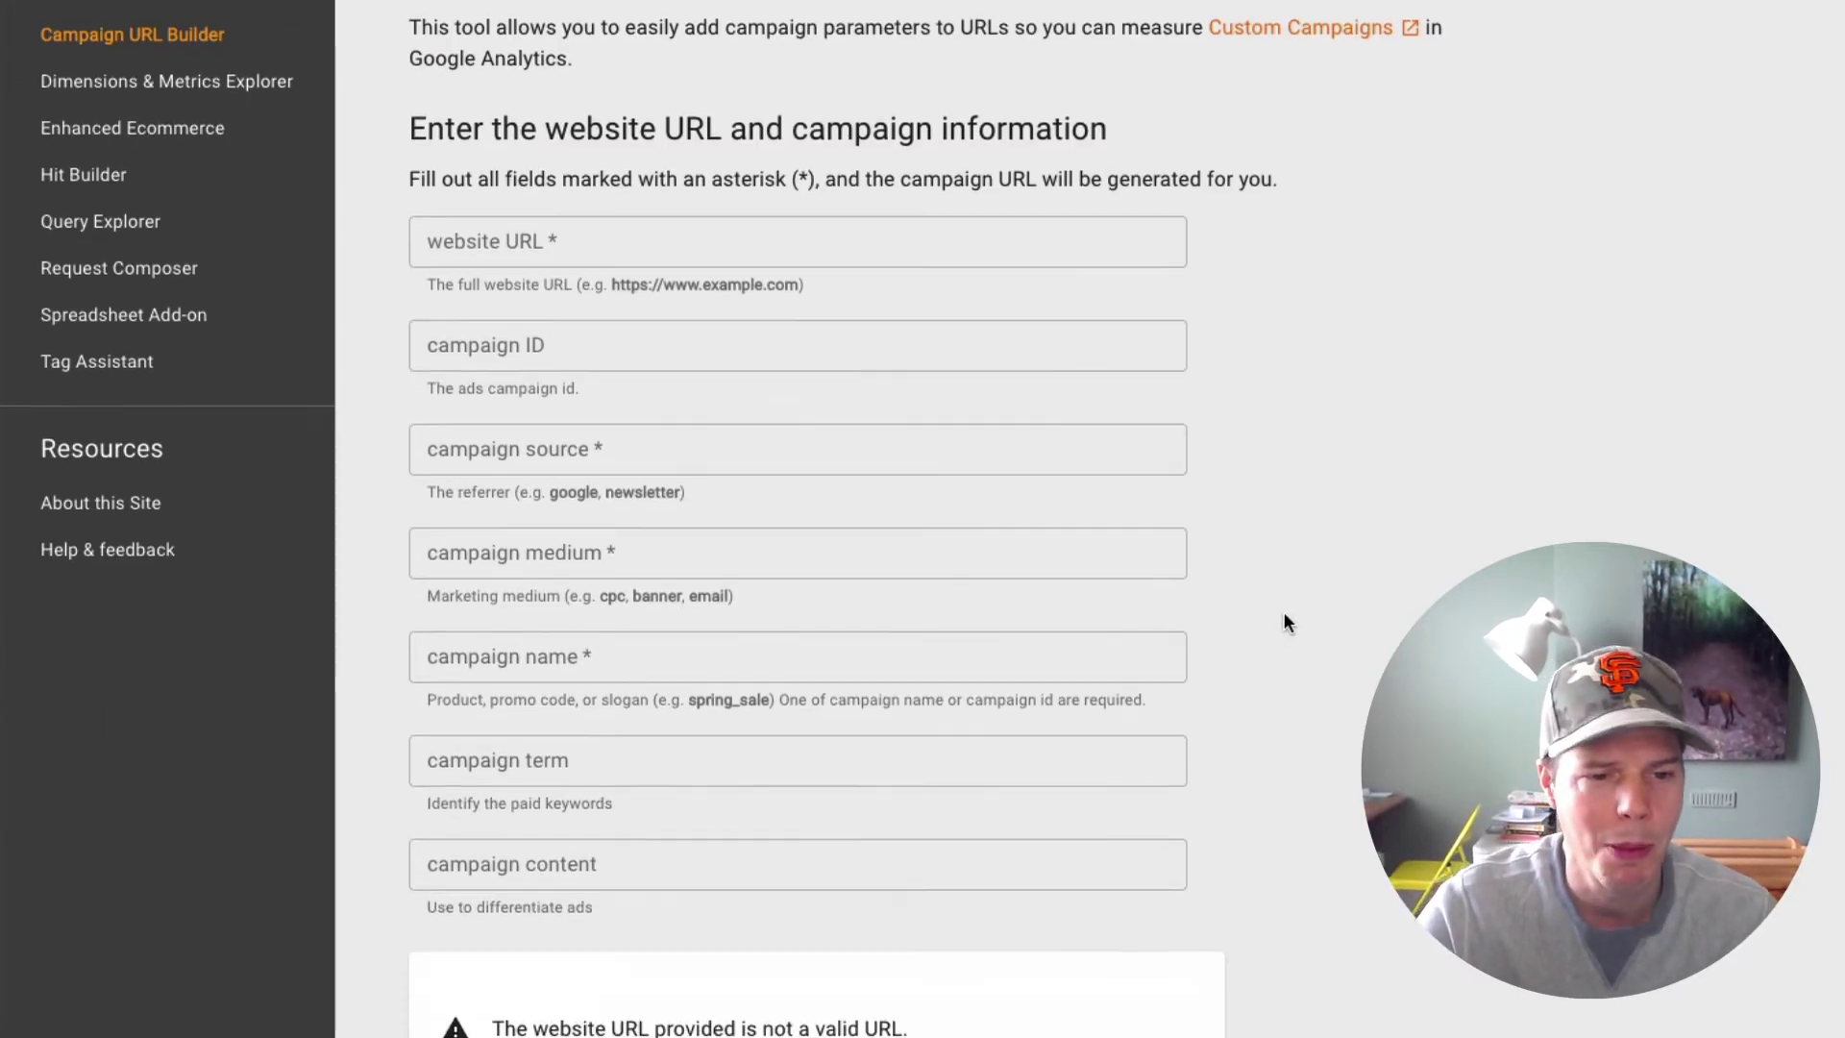
scroll(1287, 622, down, 3)
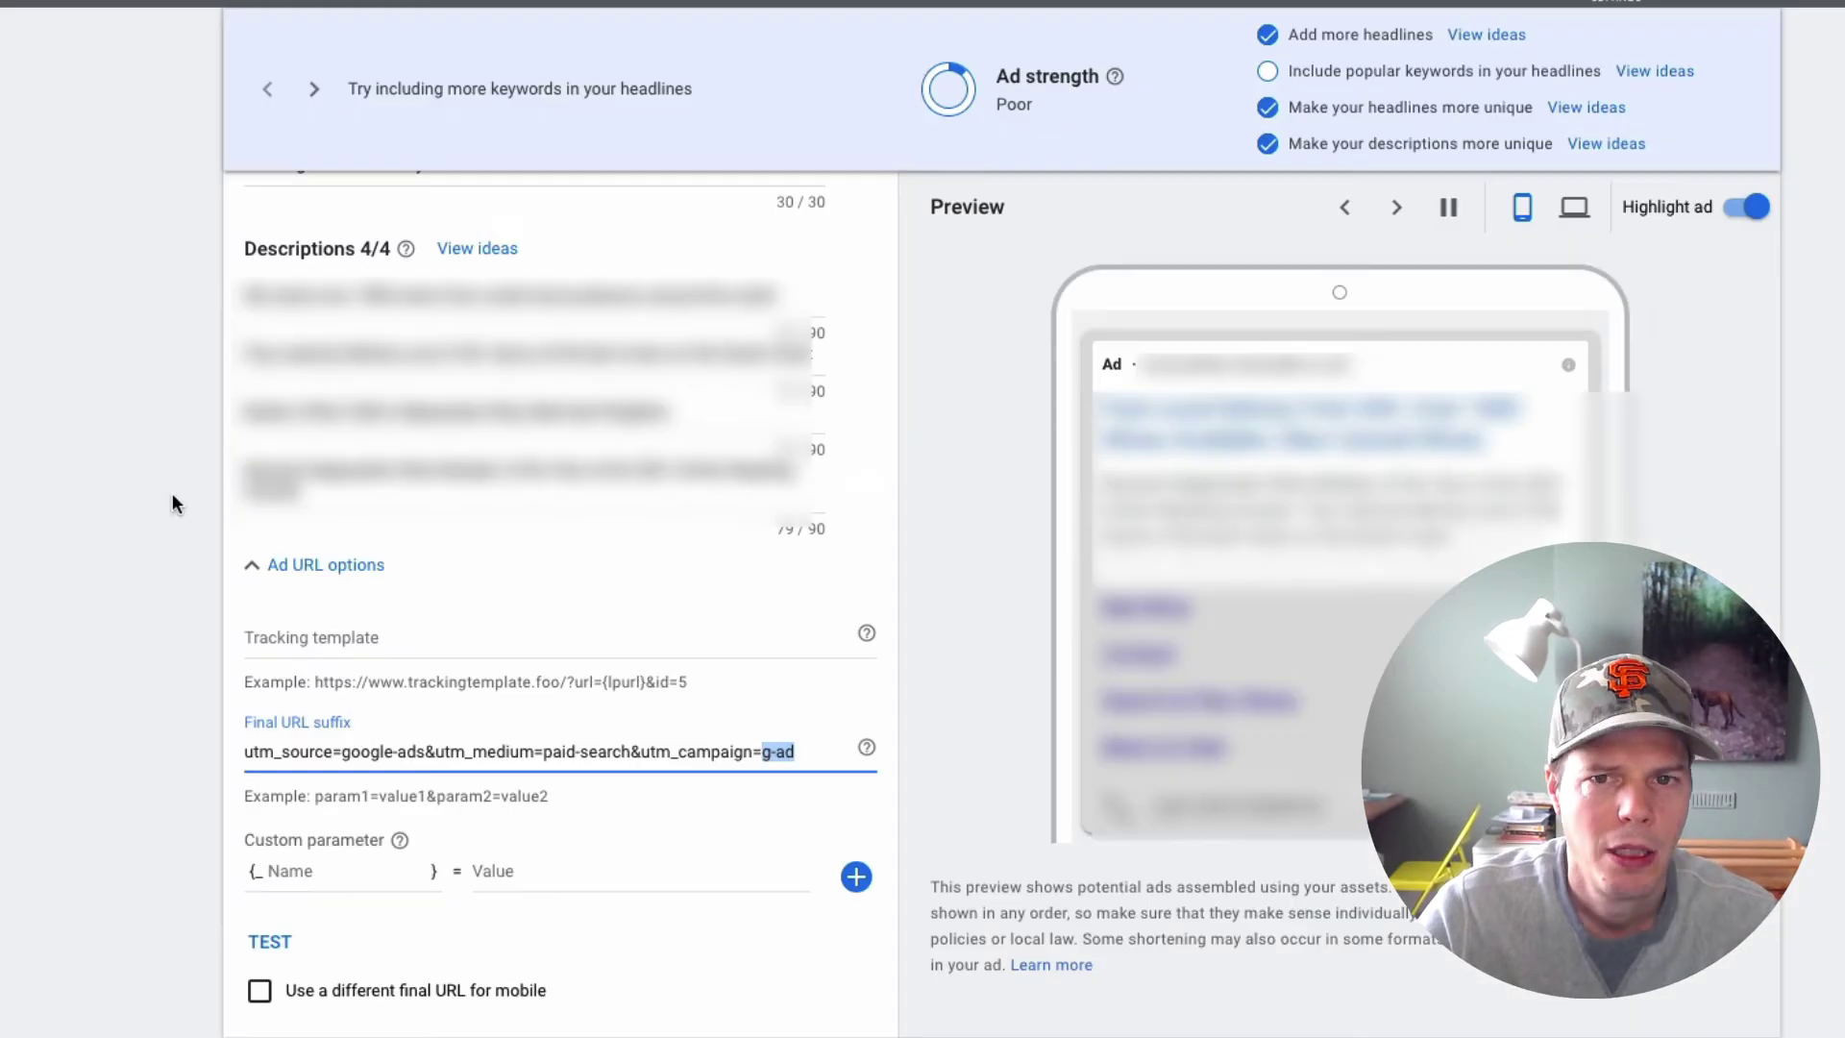
Step: Select the whole Final URL suffix utm_source=google-ads&utm_medium=paid-search&utm_campaign=g-ad
click(248, 751)
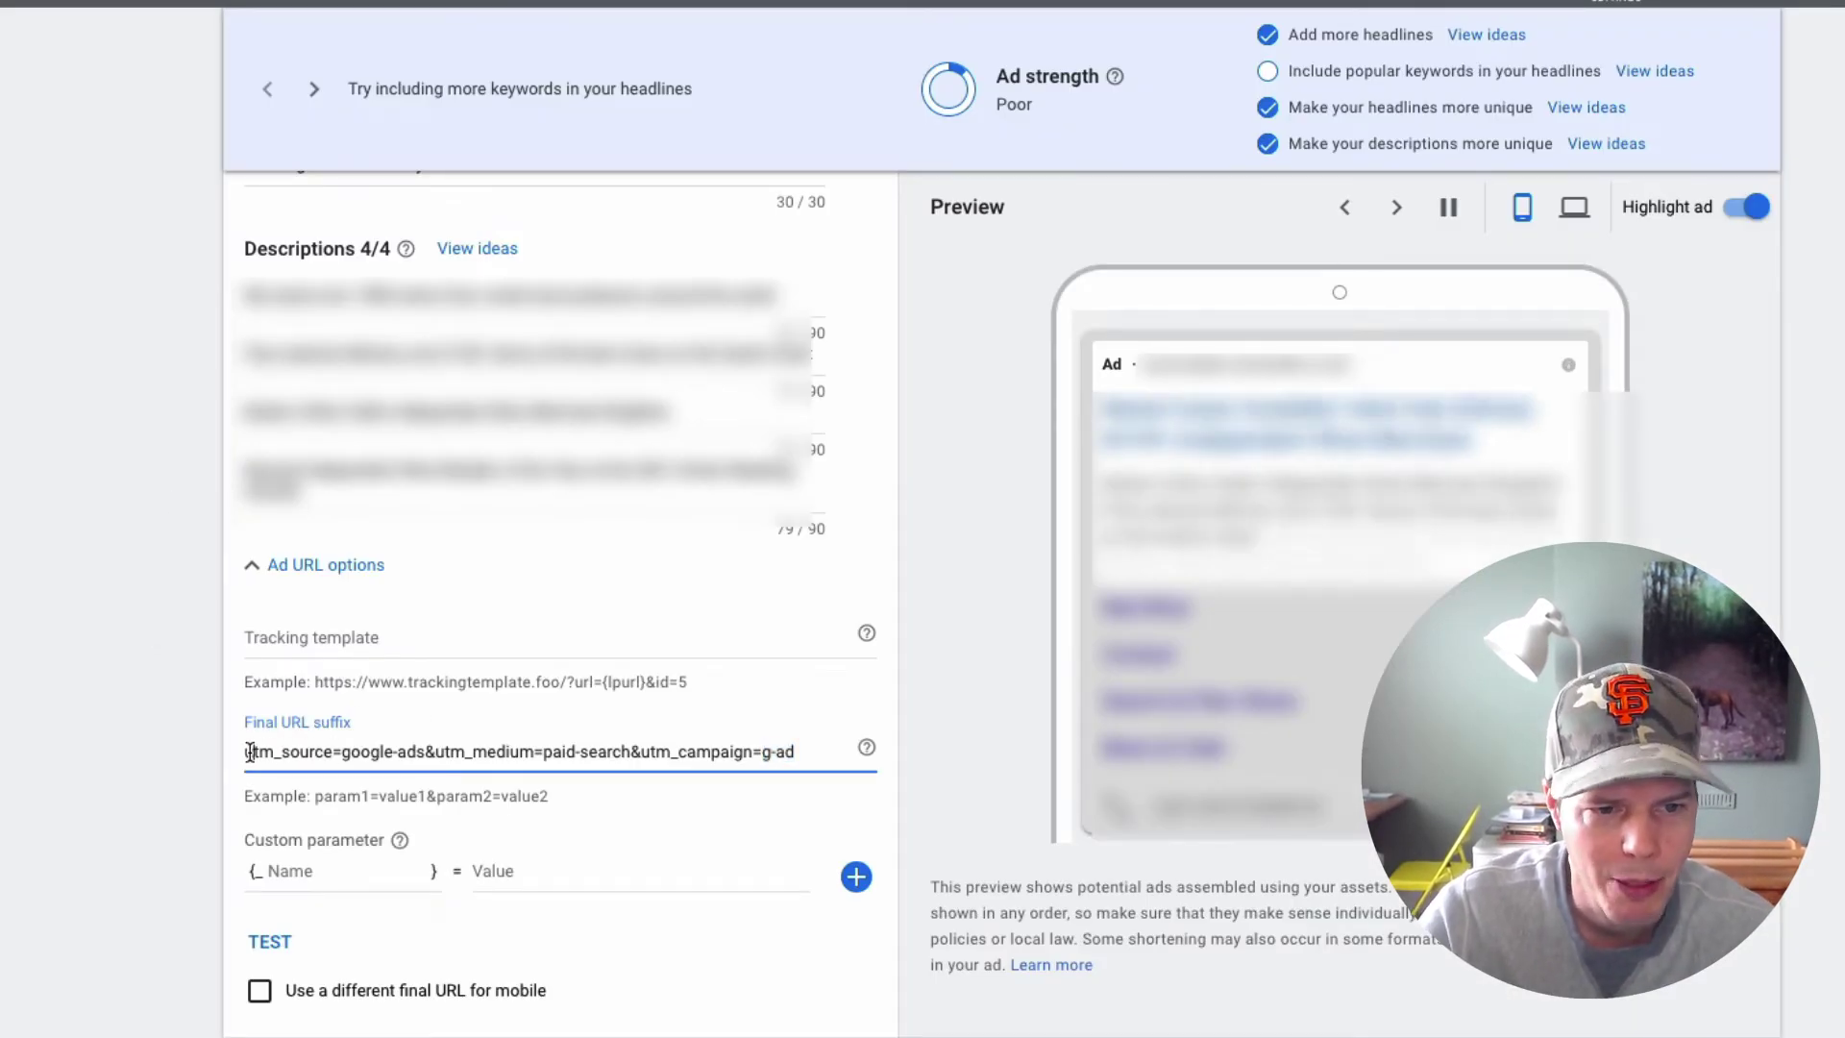
click(189, 761)
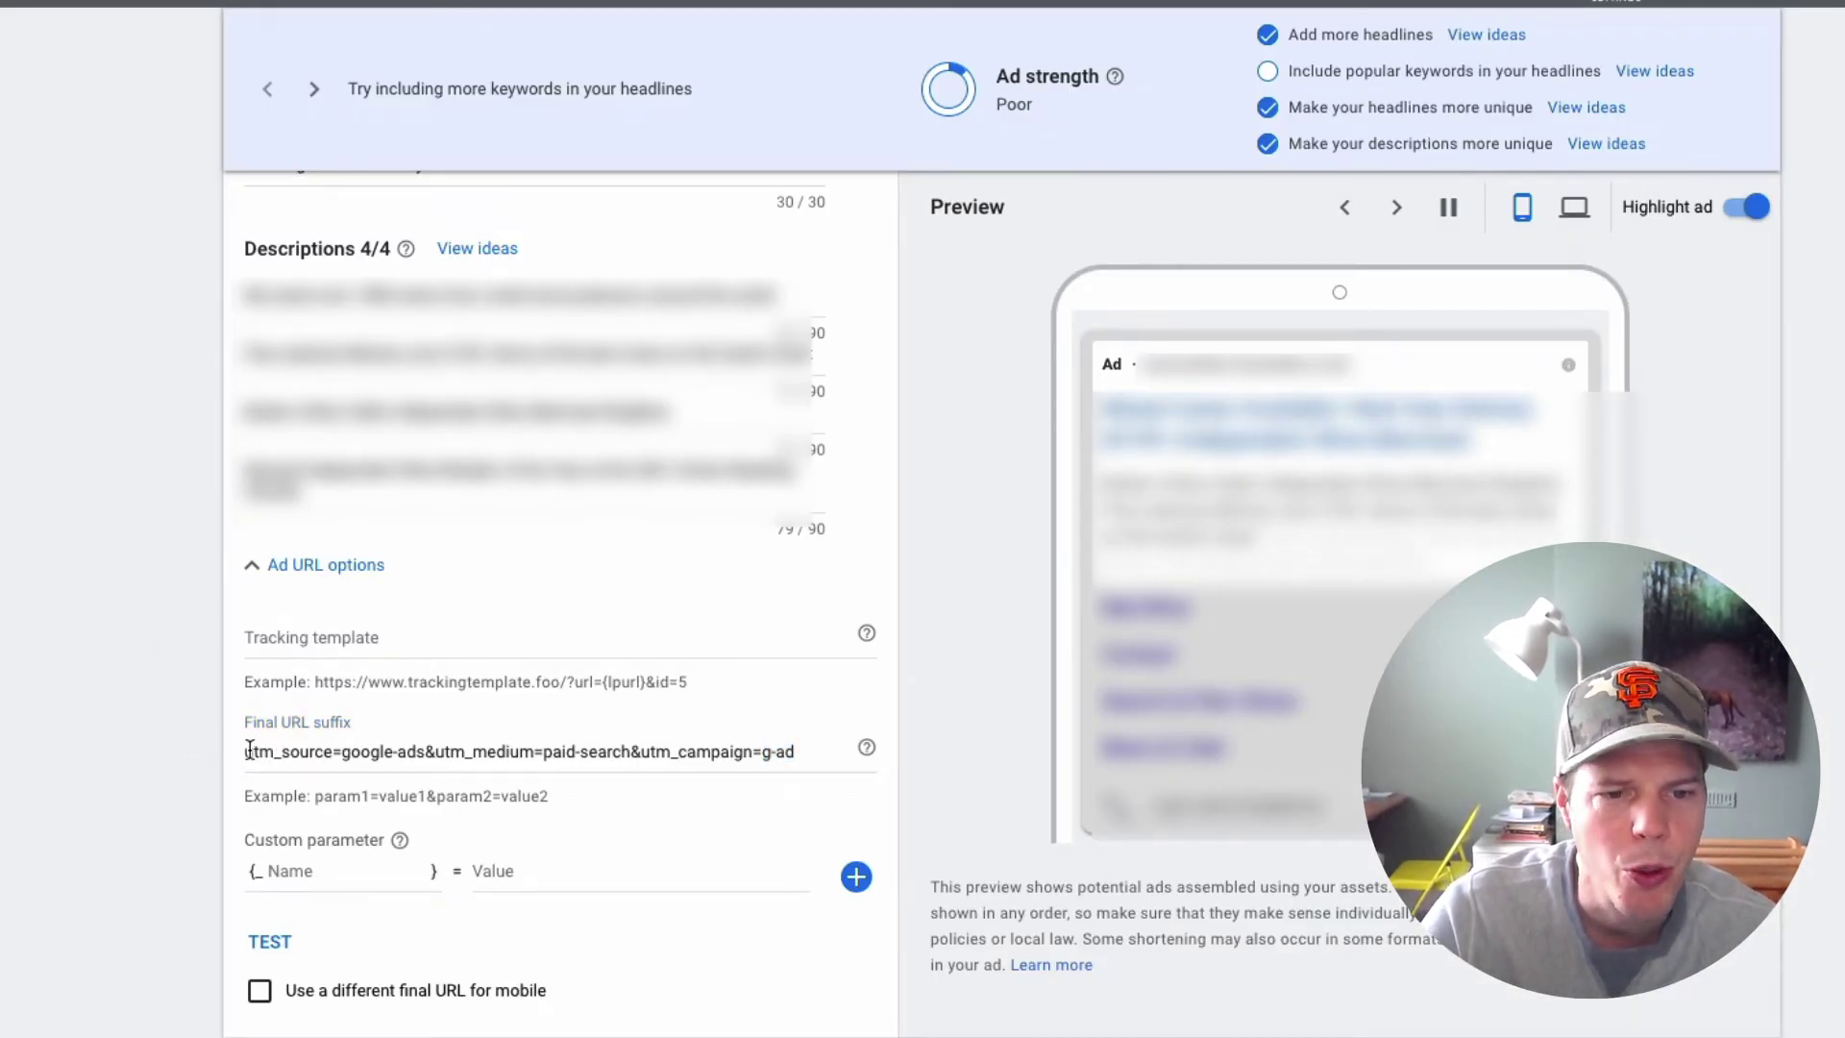
drag(245, 751, 794, 752)
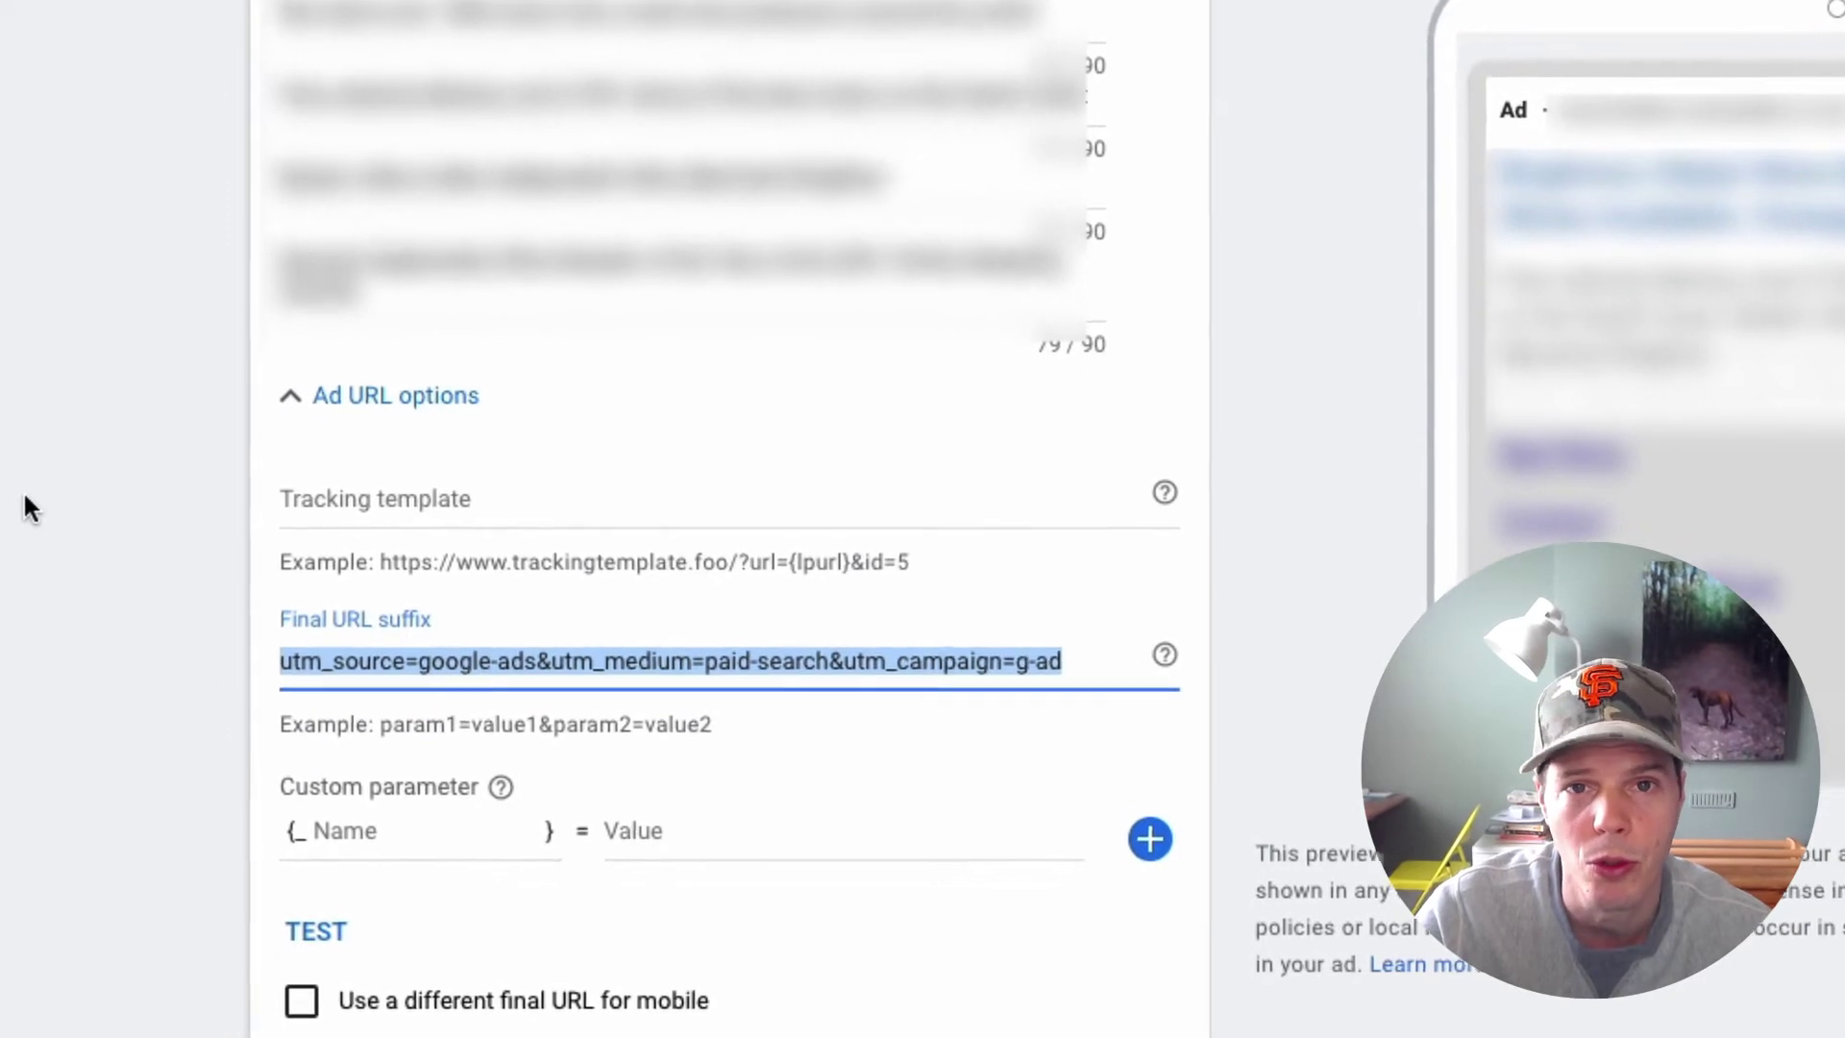
click(252, 615)
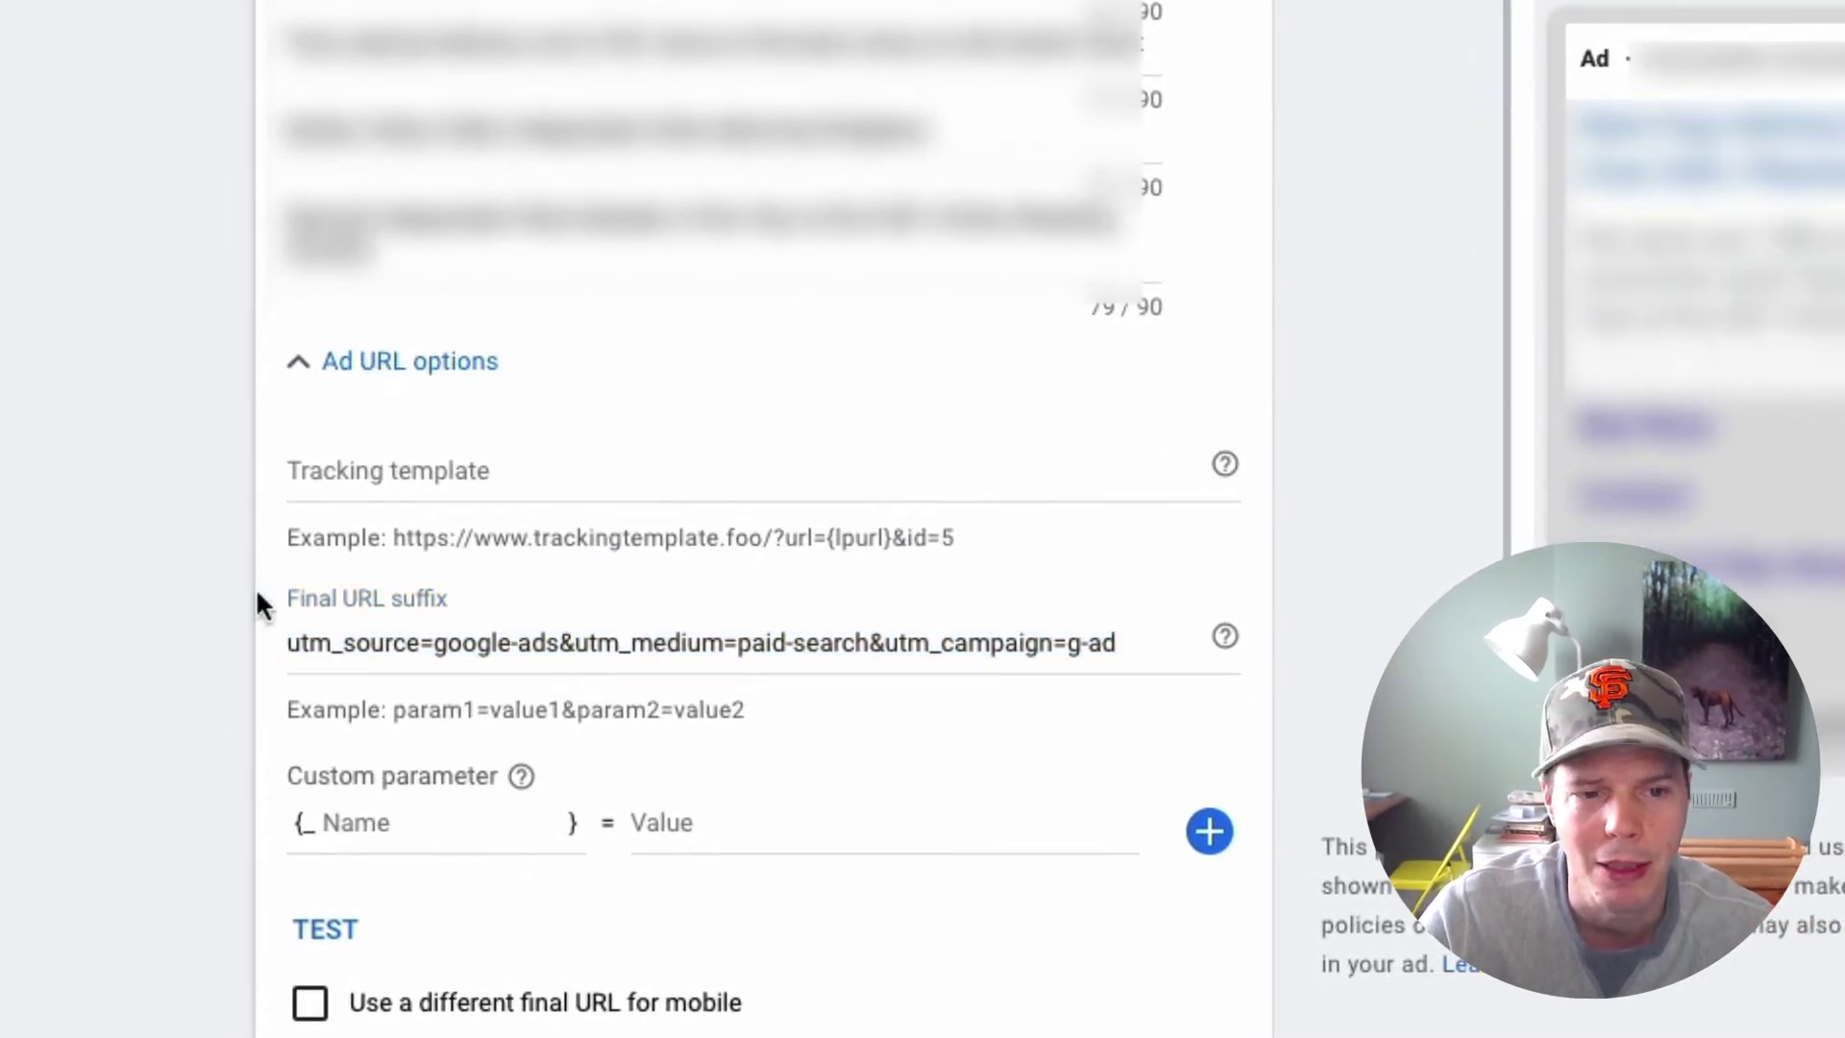
Step: Highlight the utm_source name, google-ads and paid-search values, then reselect the full suffix
double_click(370, 638)
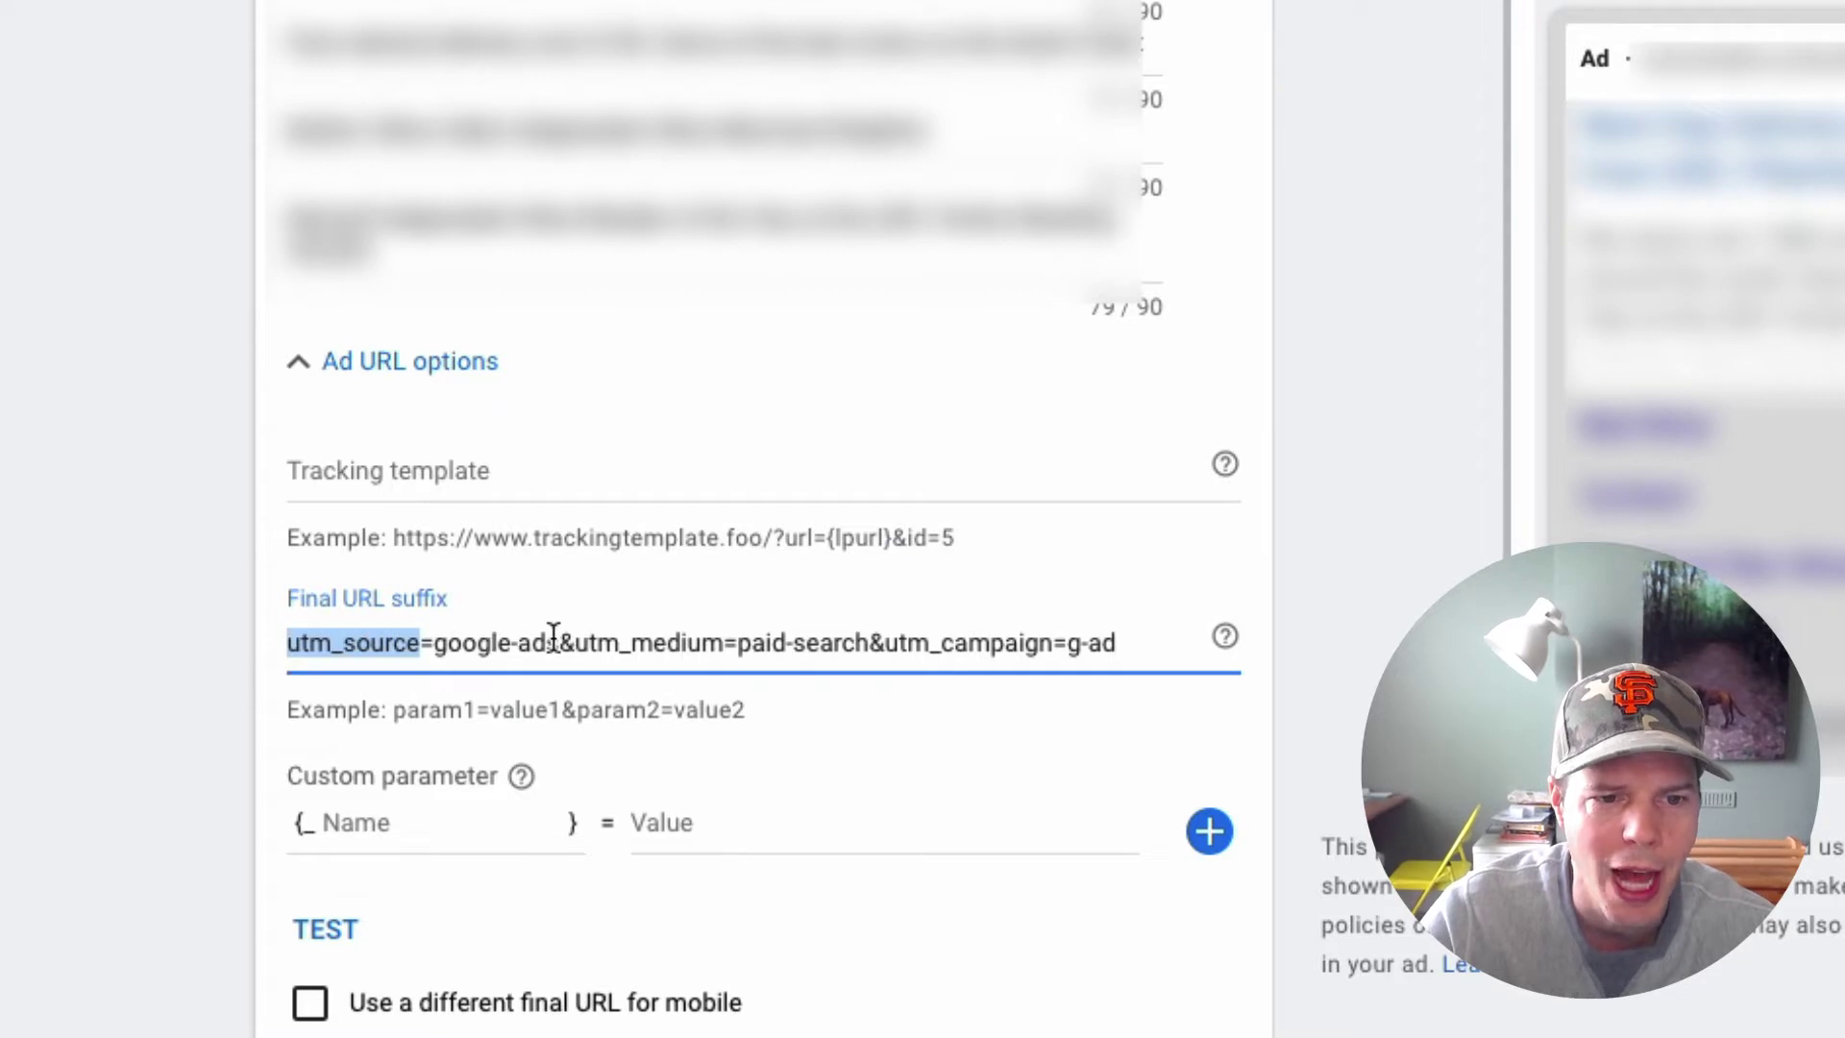
drag(558, 639, 441, 638)
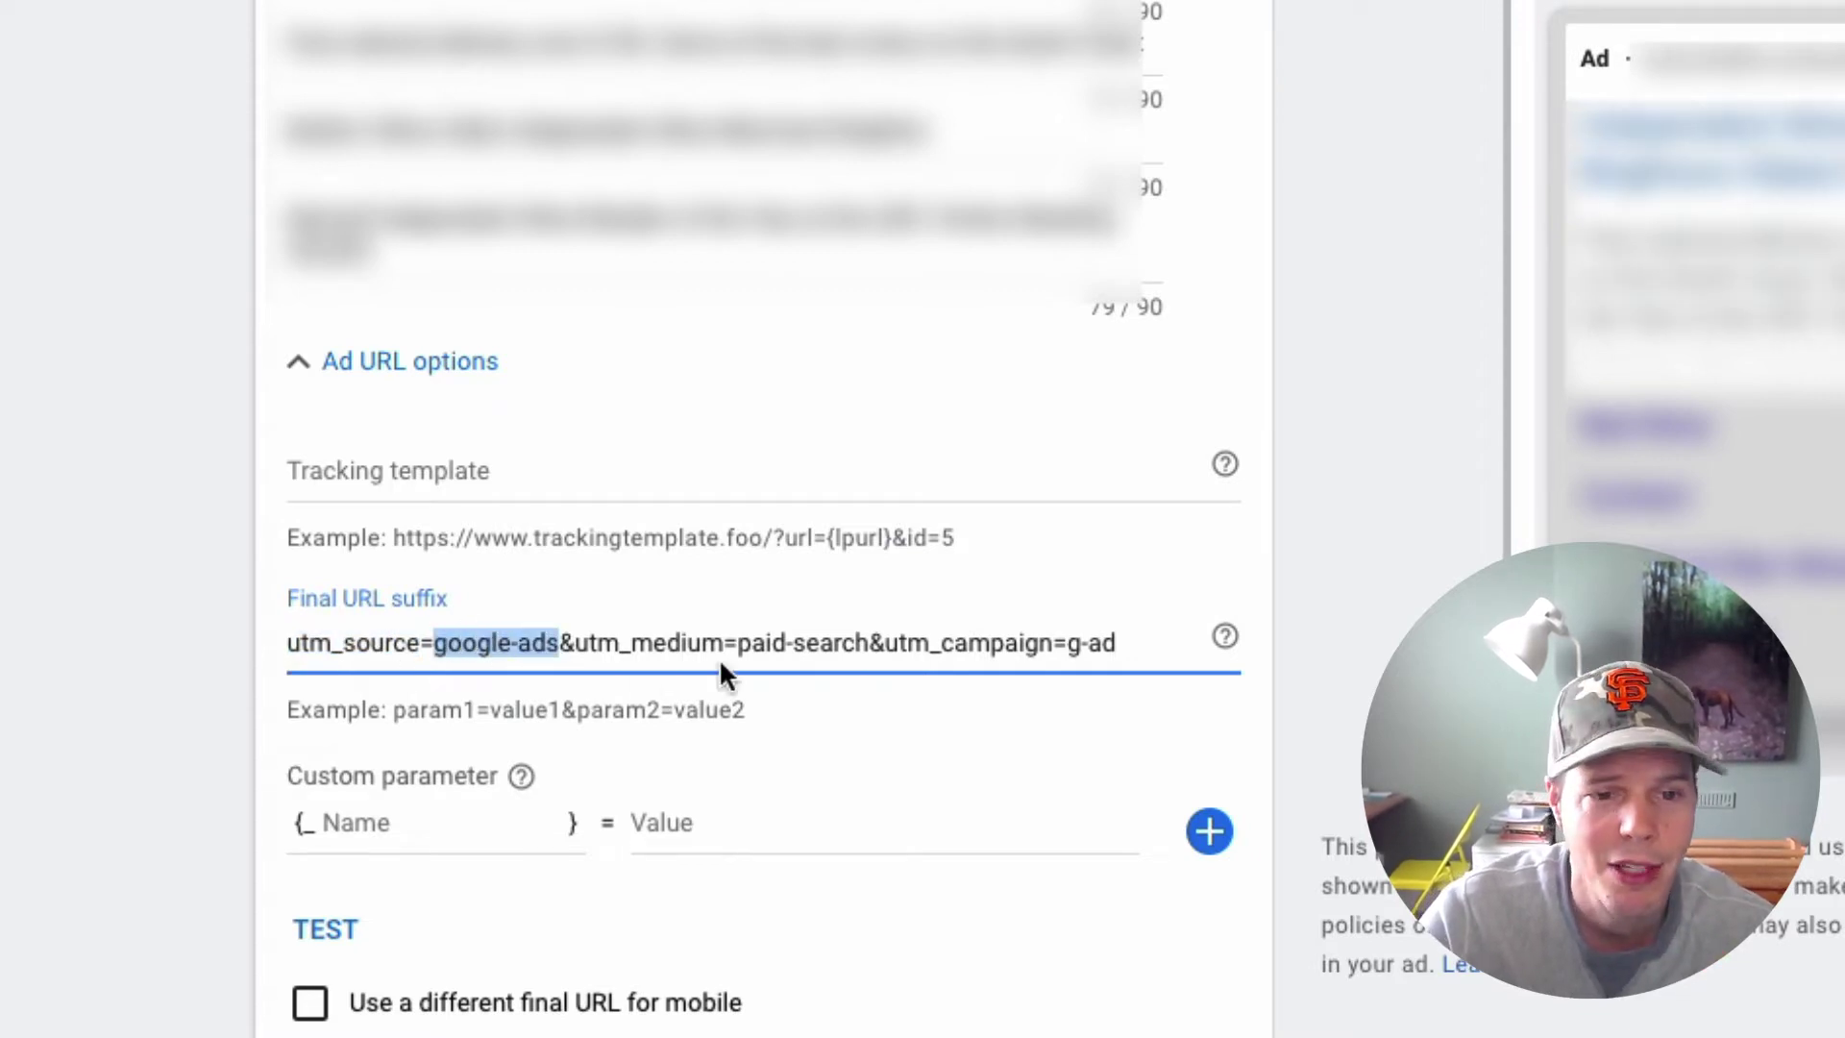
drag(738, 644, 866, 640)
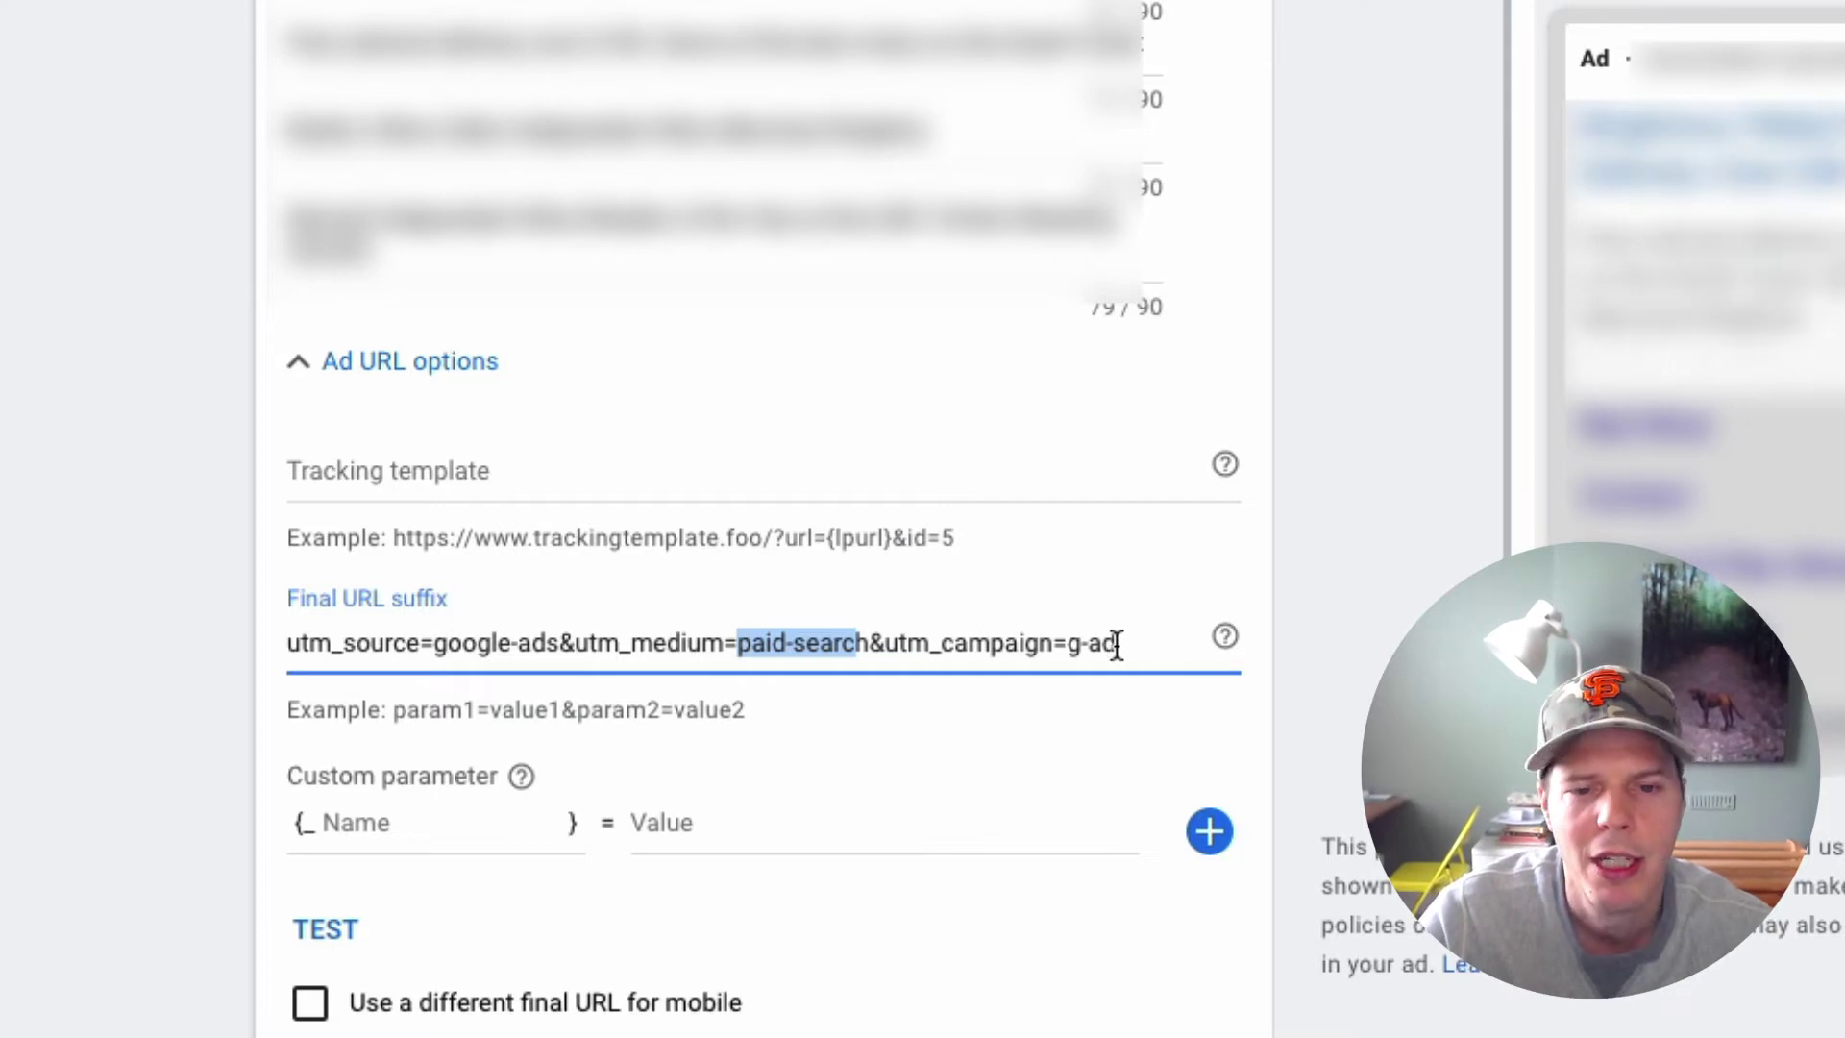
drag(1116, 637, 284, 647)
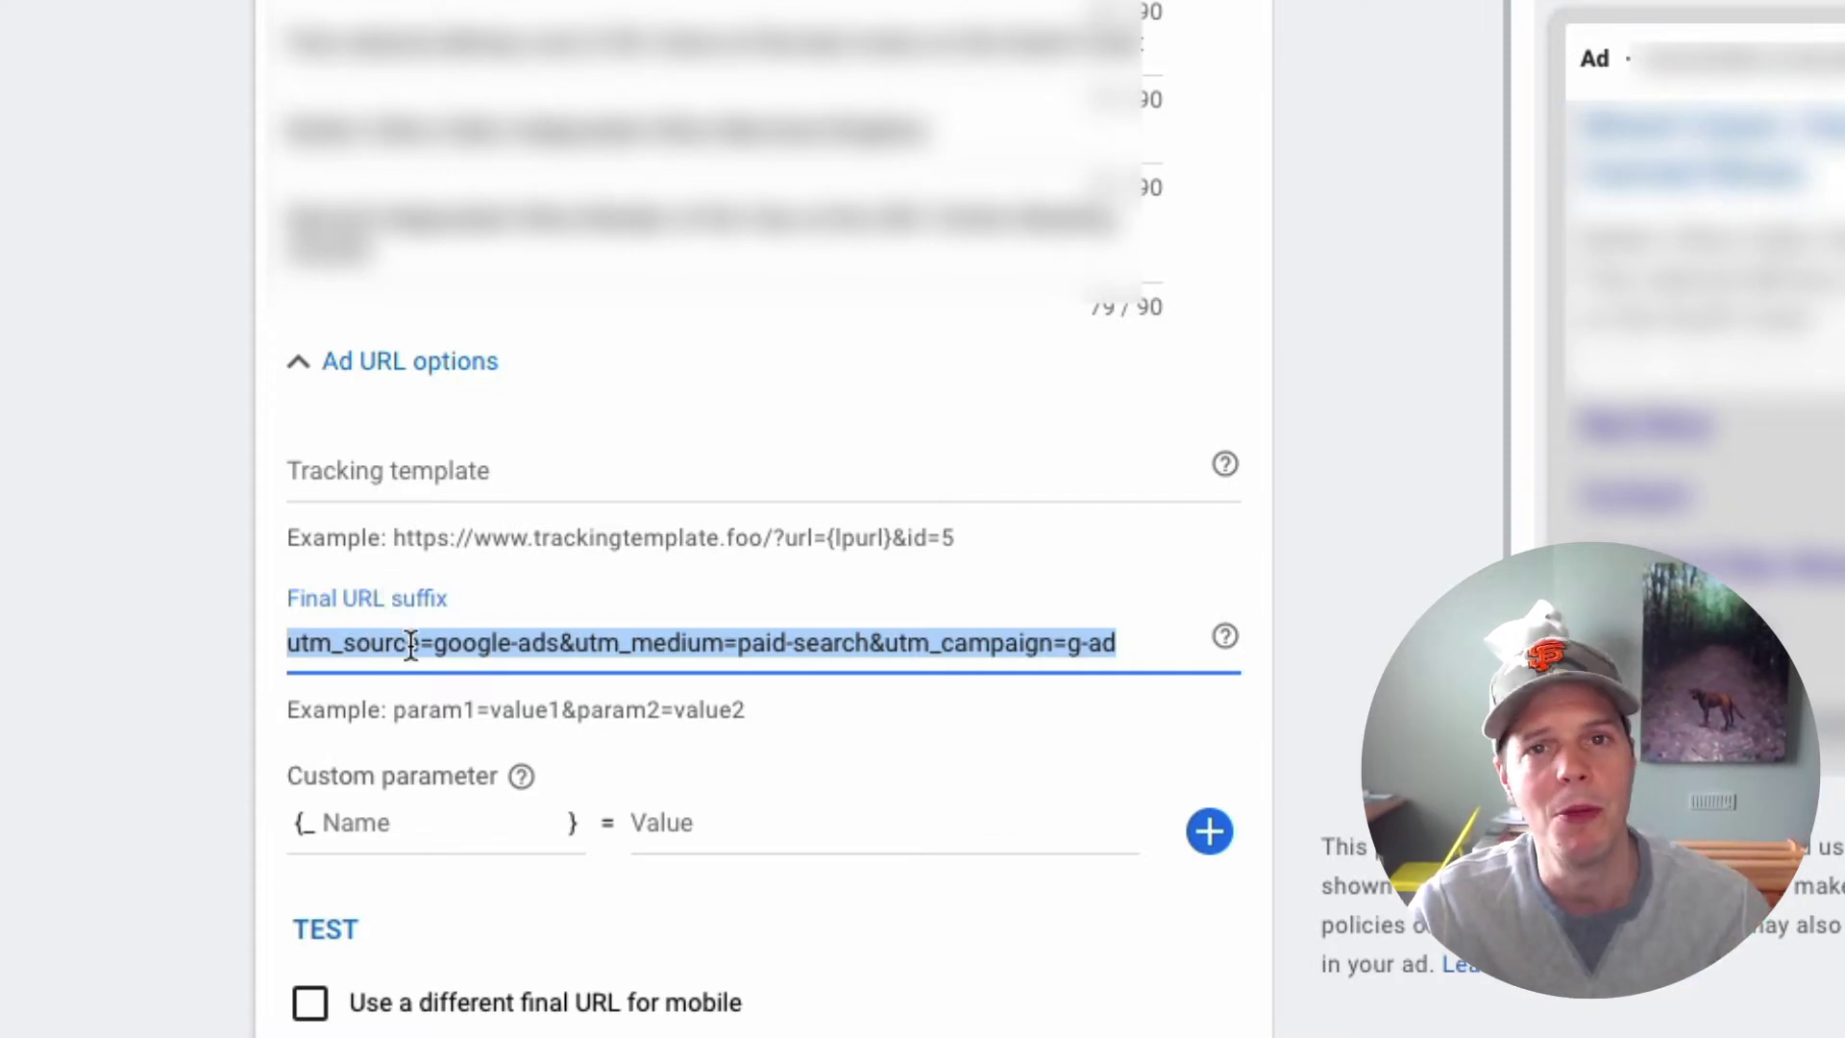
click(227, 652)
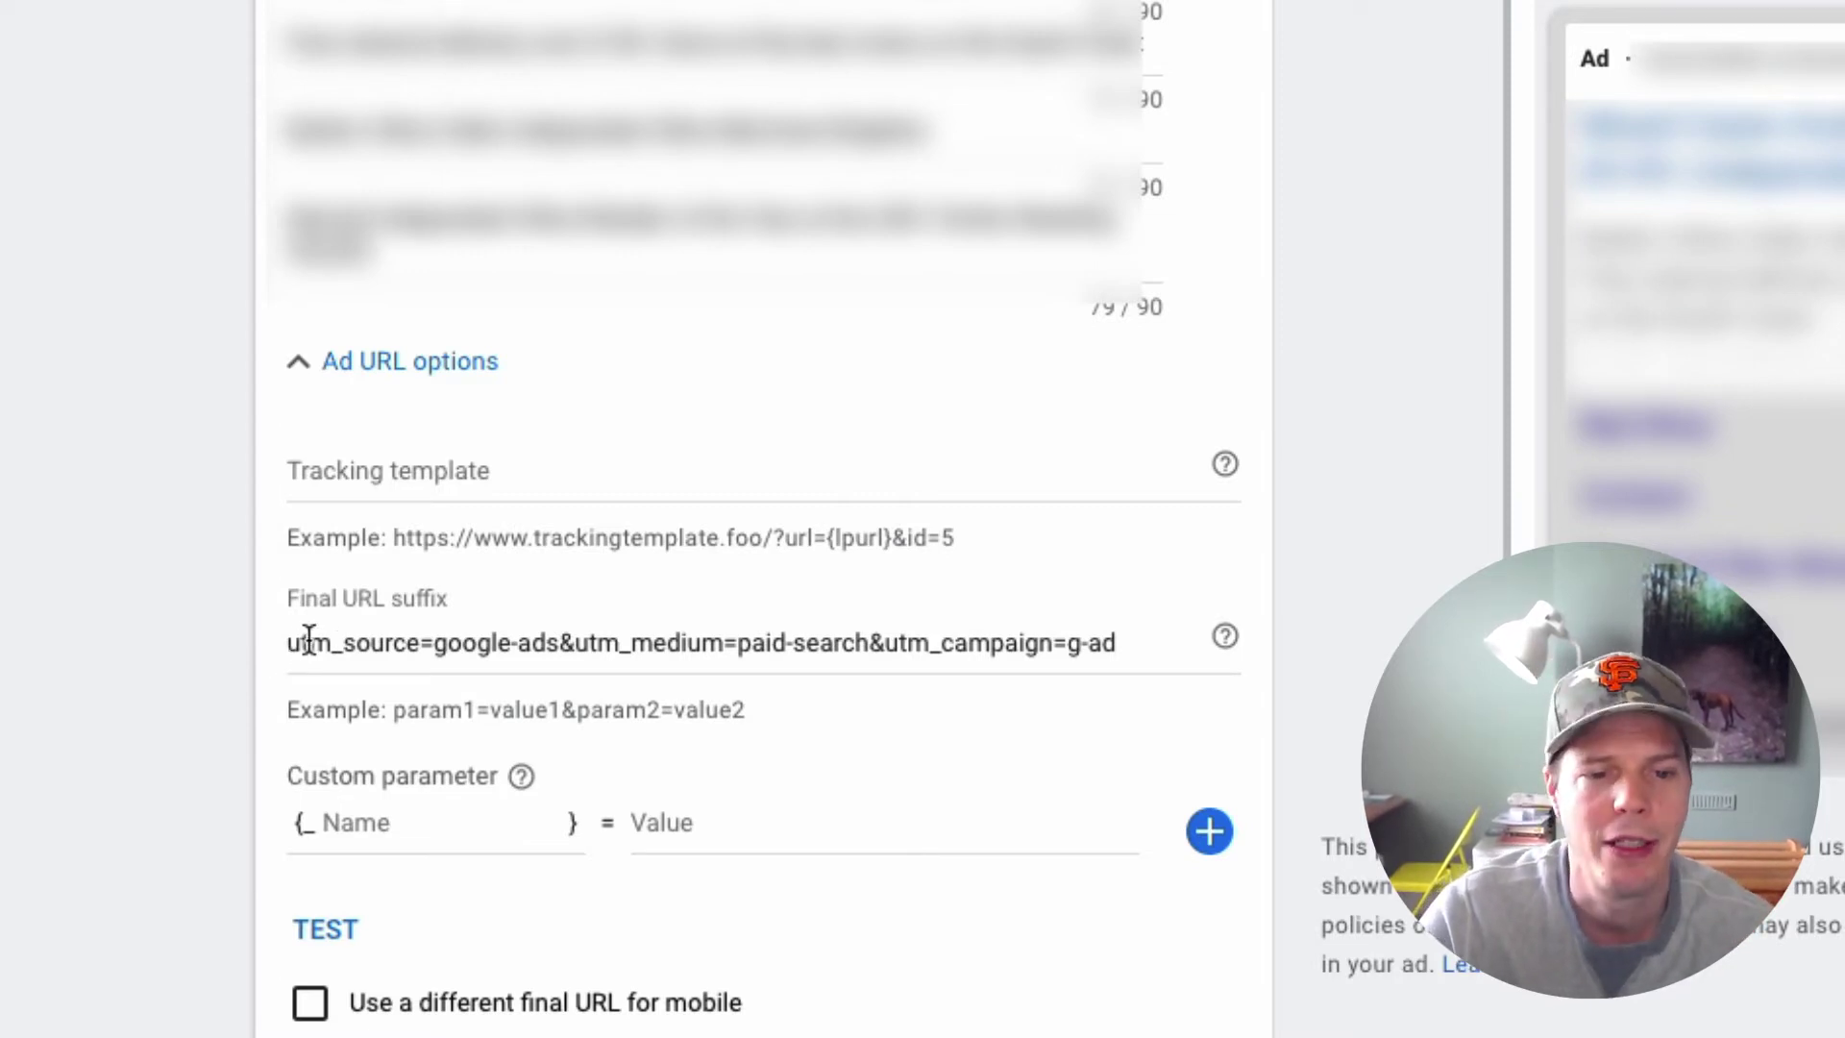
drag(310, 642, 1117, 639)
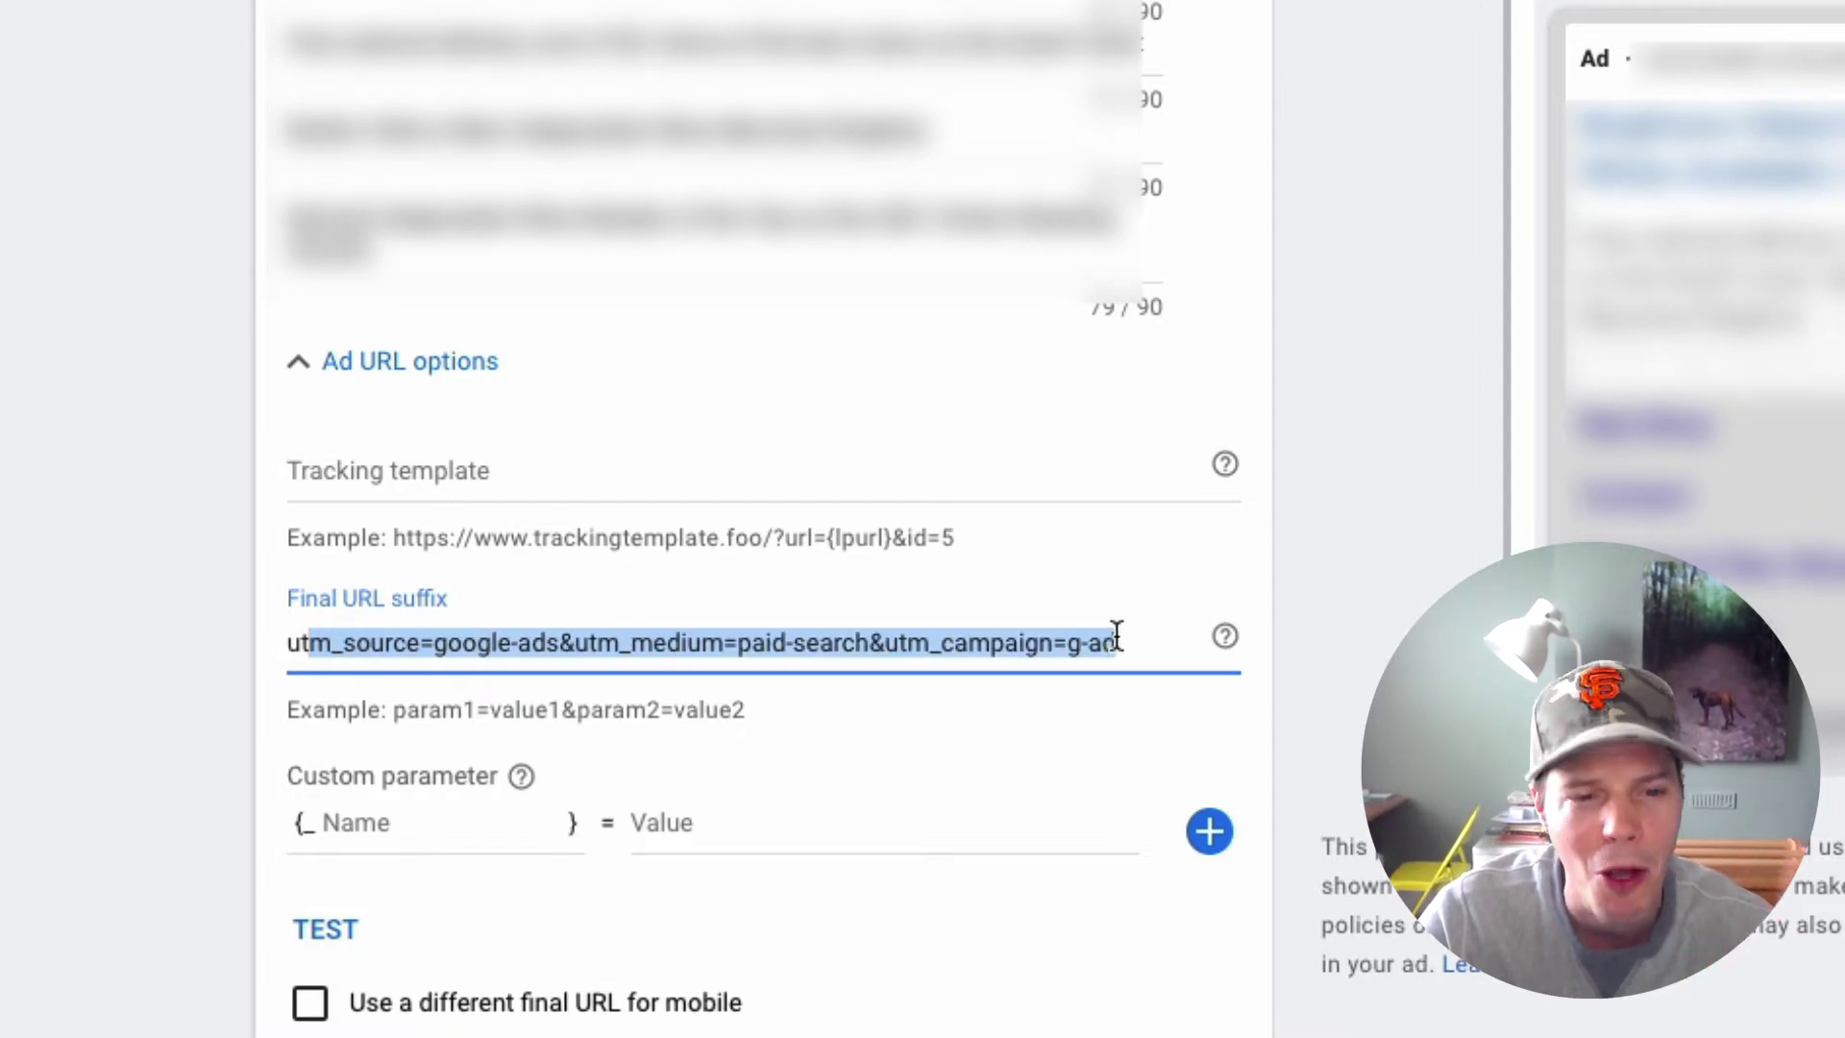
Step: Highlight the g-ad campaign name in the sales attributed to marketing report
click(152, 457)
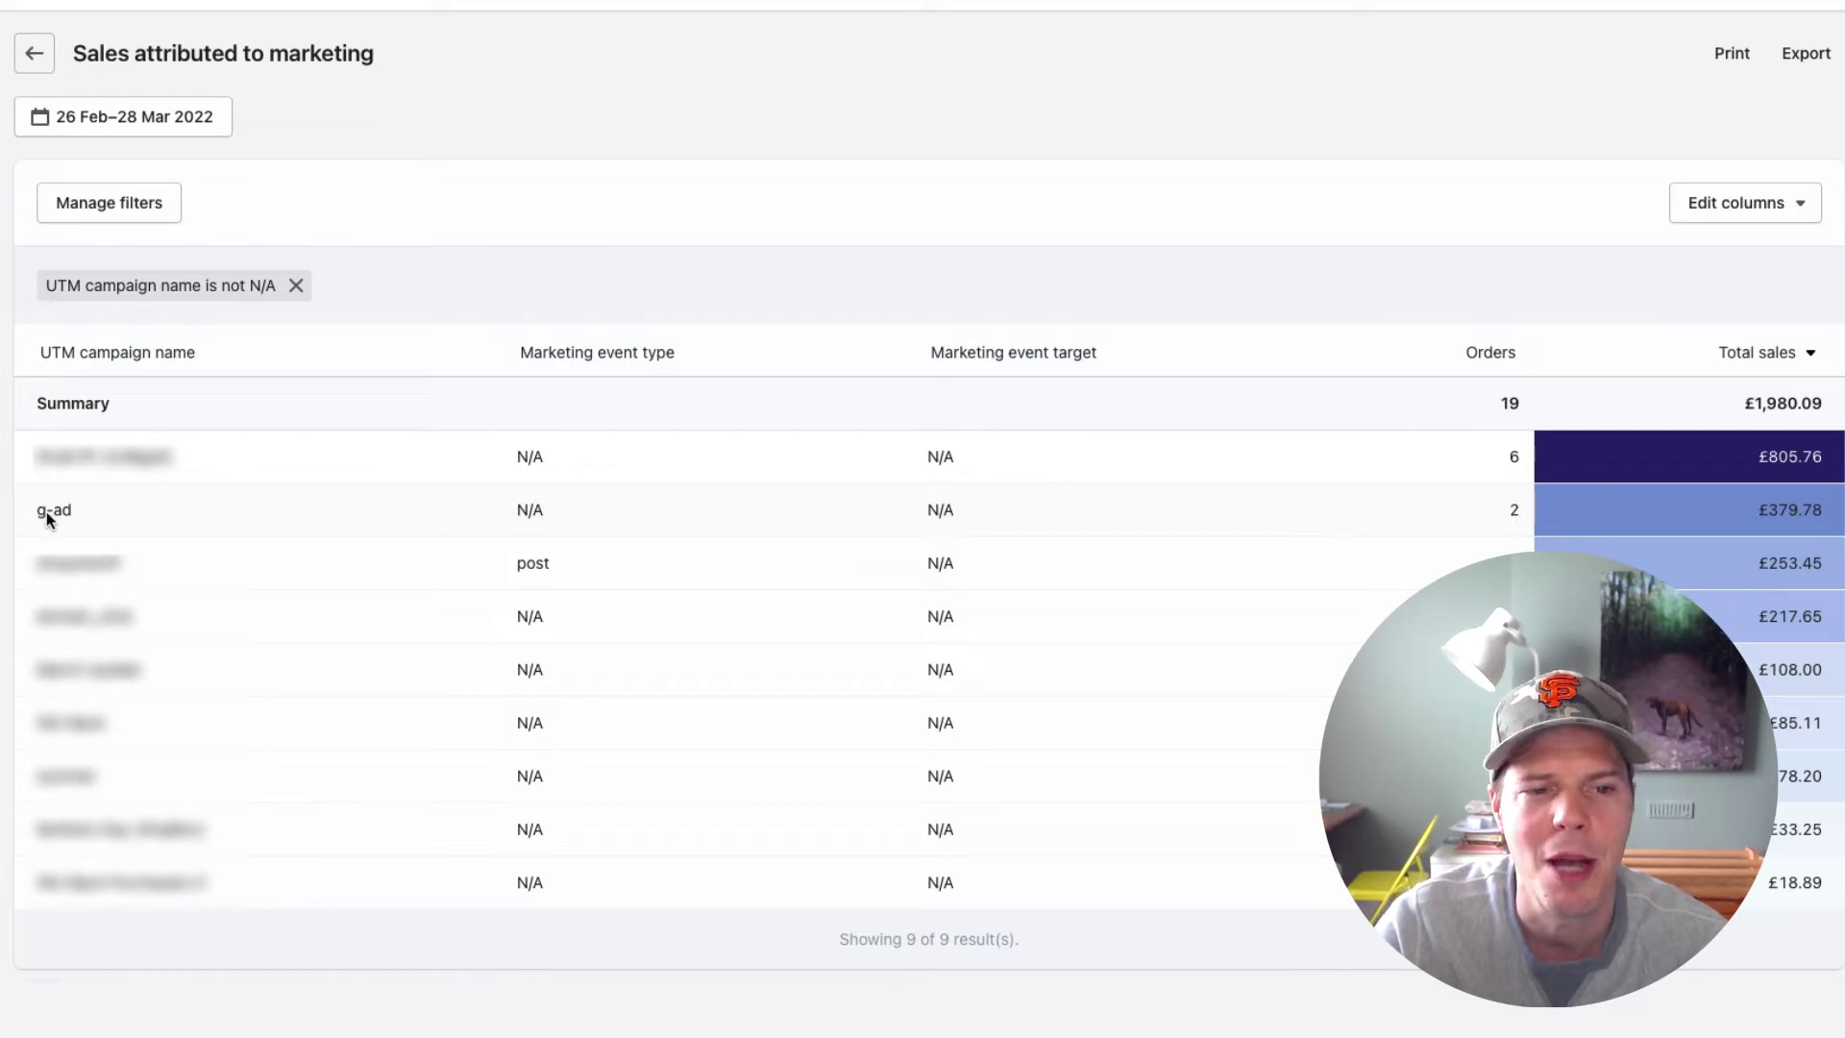
drag(39, 511, 85, 515)
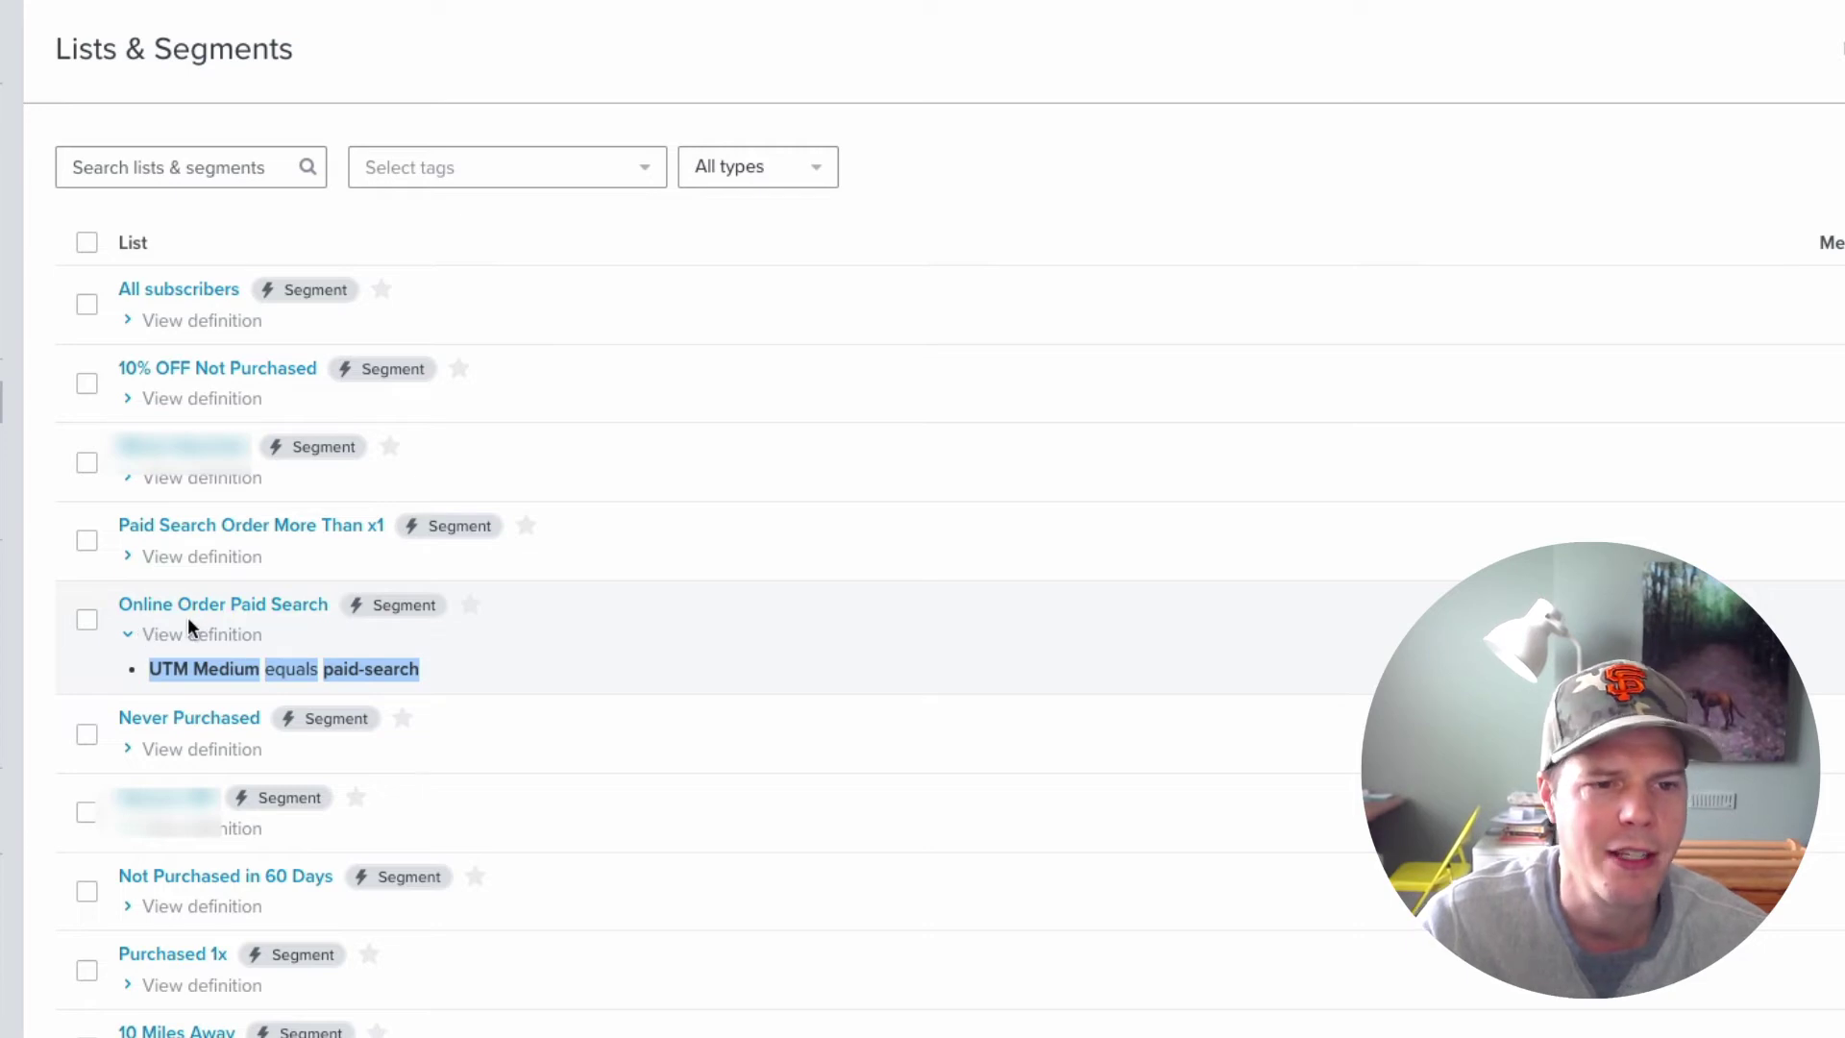
Step: Highlight the UTM Medium equals paid-search rule, then collapse the Online Order Paid Search definition
click(154, 665)
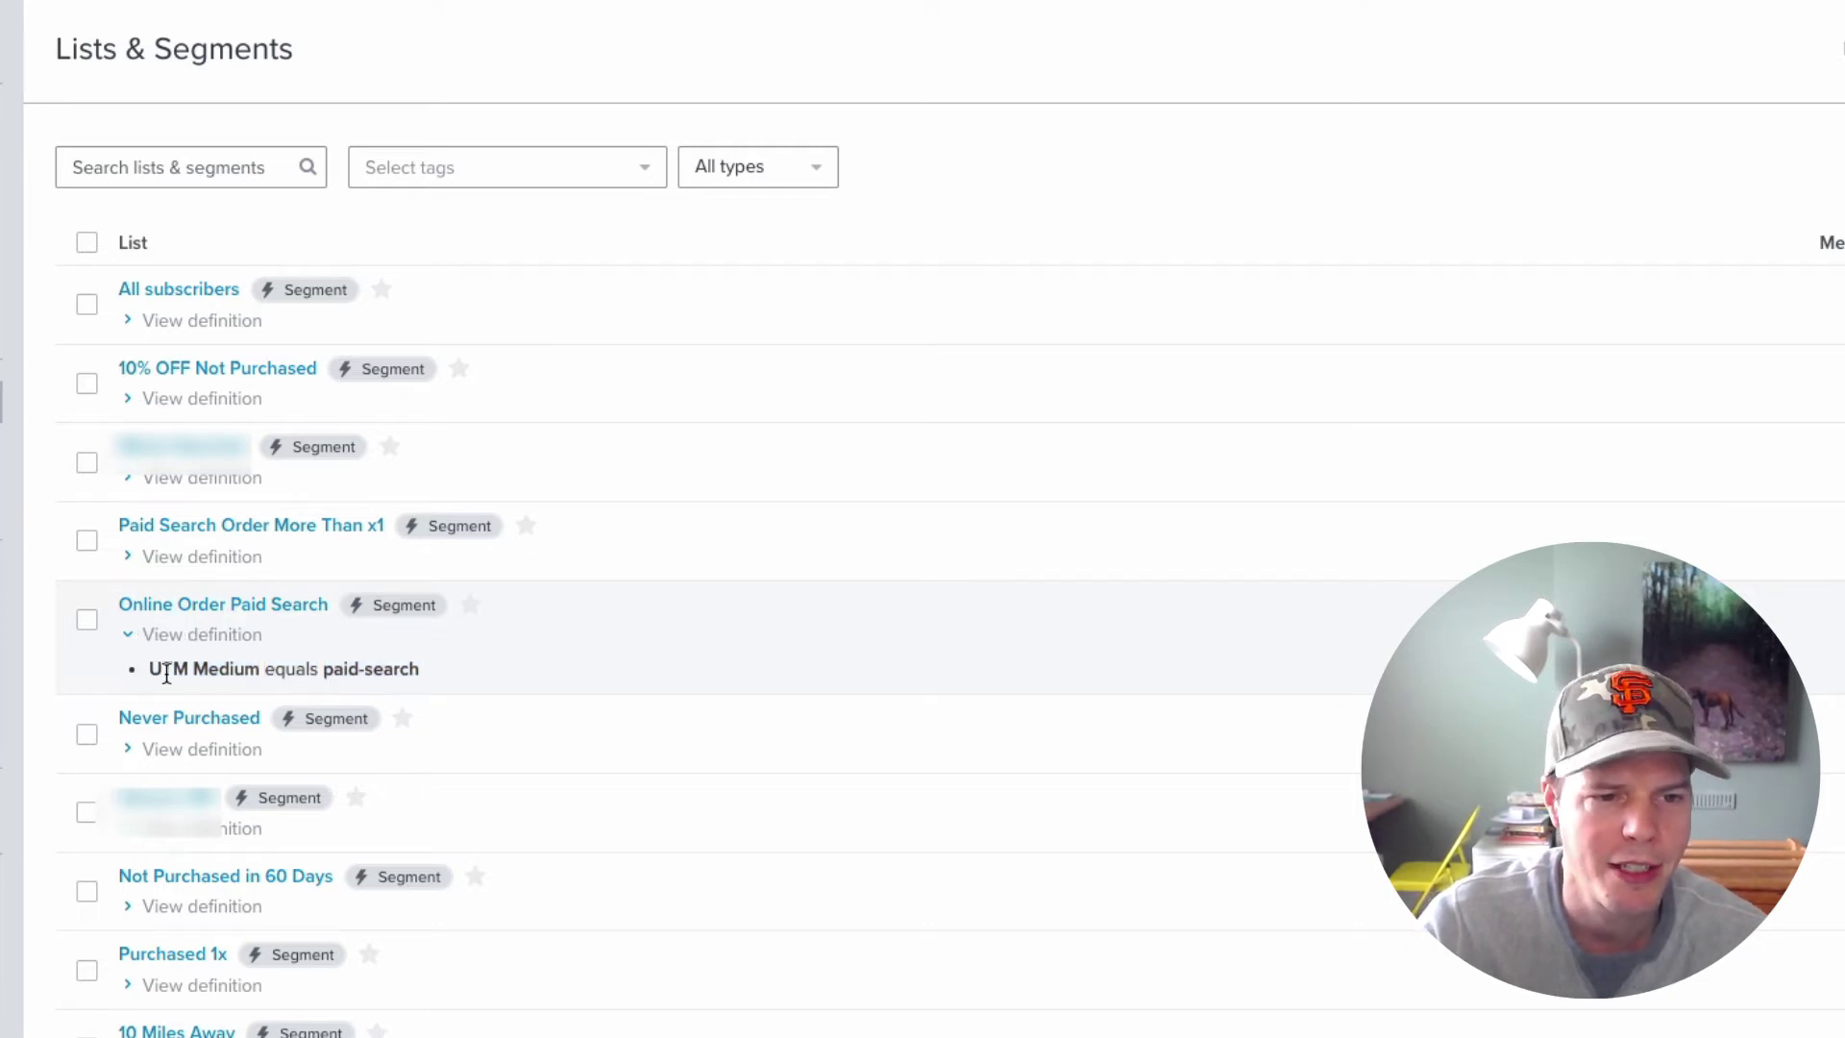
drag(148, 665, 429, 680)
click(239, 656)
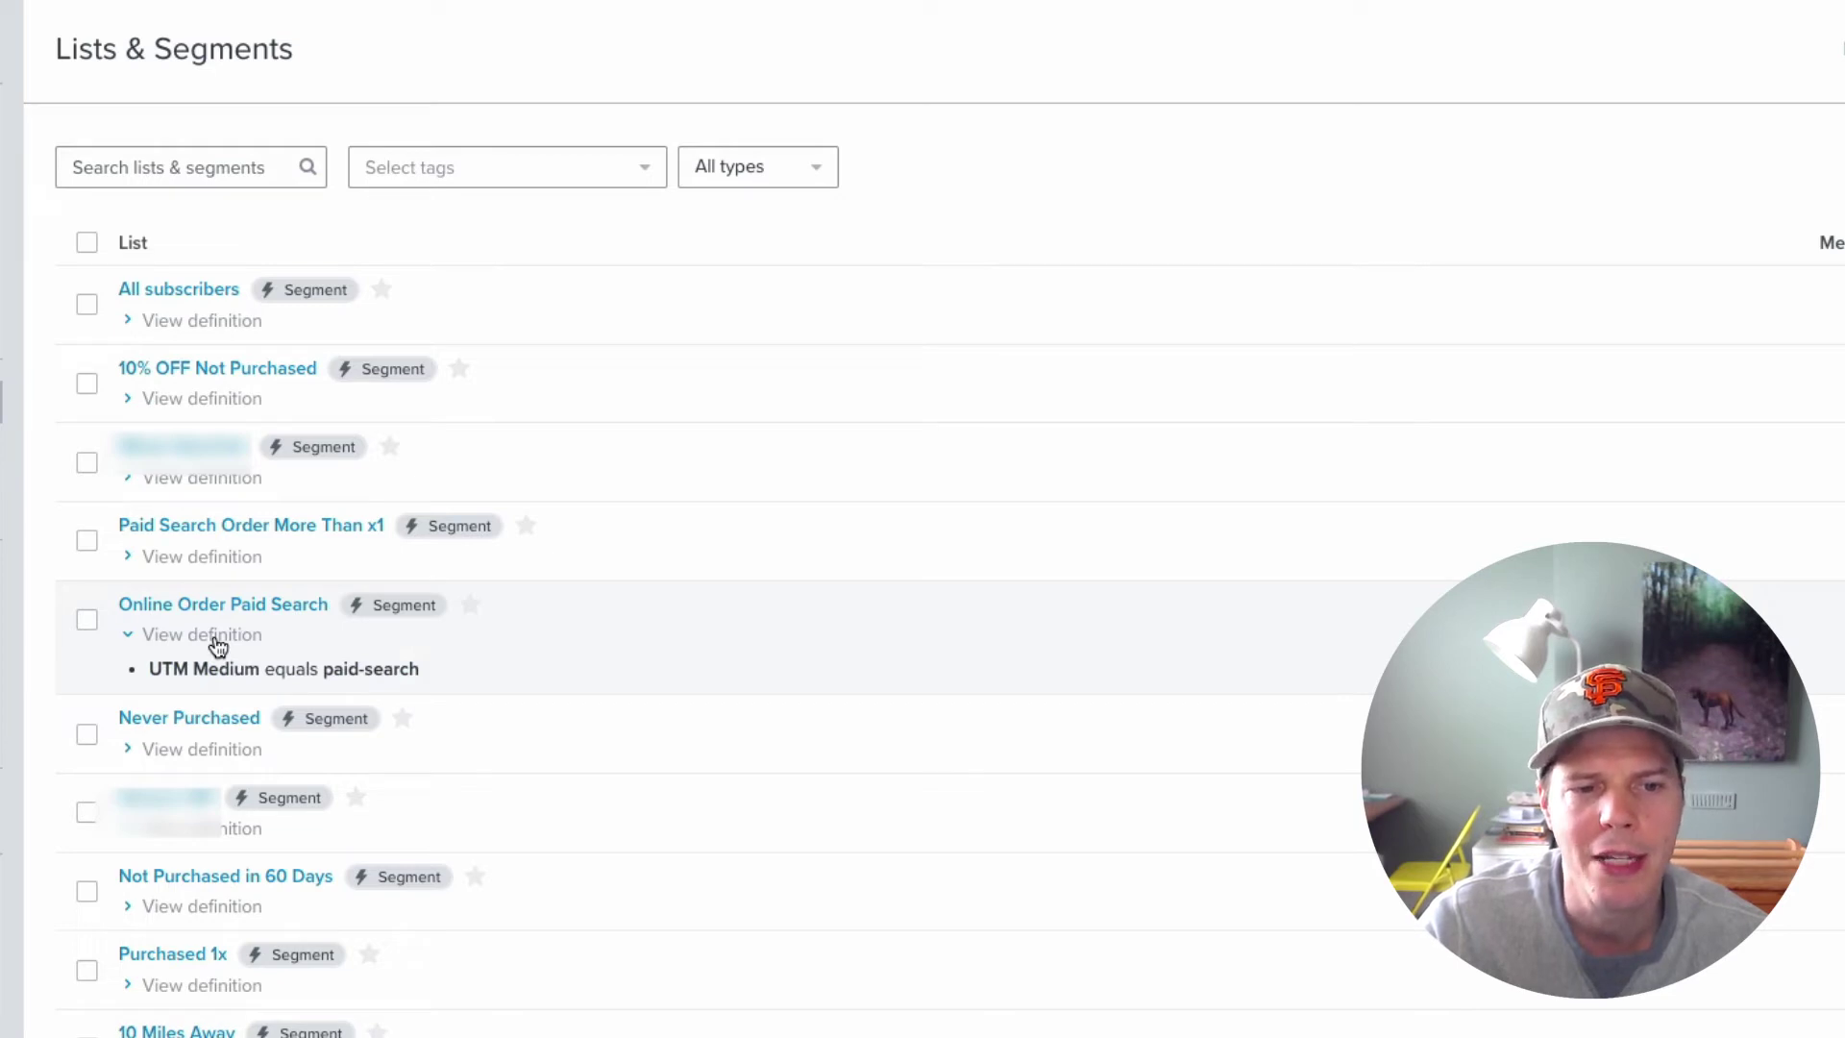
click(215, 642)
Step: Open the Online Order Paid Search segment's definition in edit mode
click(257, 603)
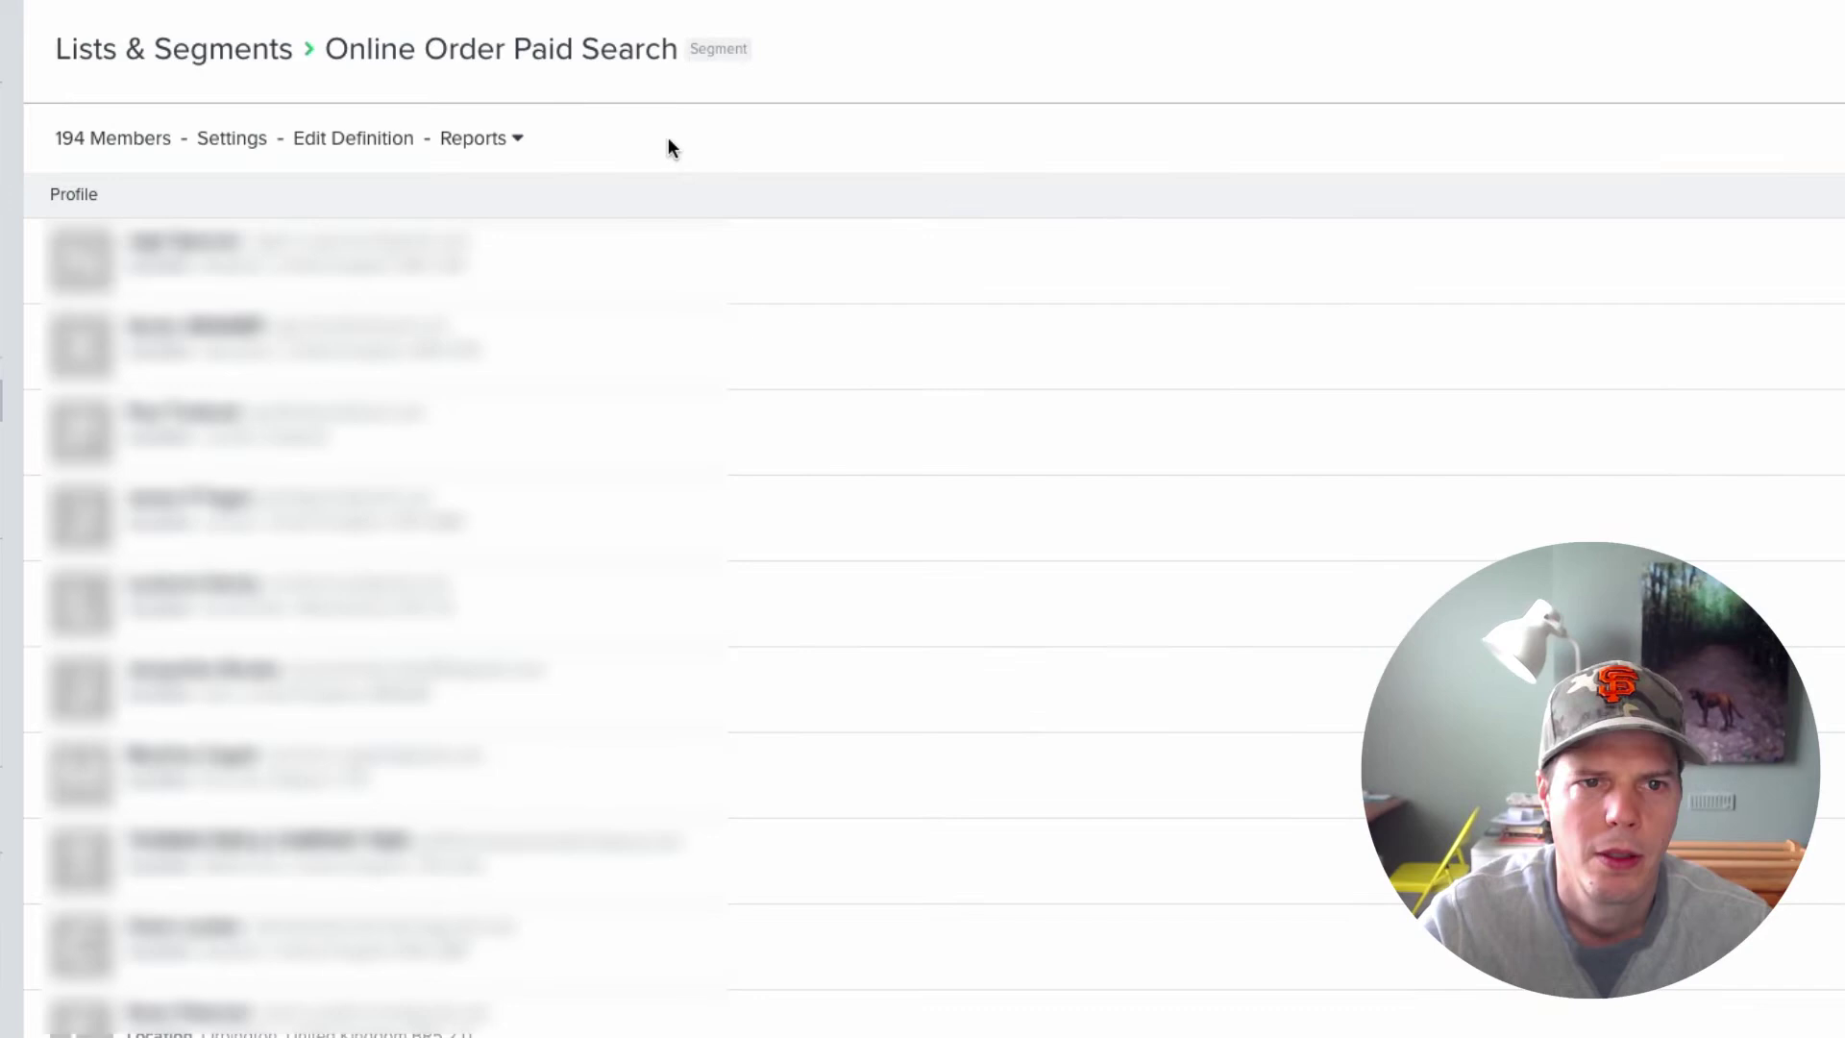
click(364, 141)
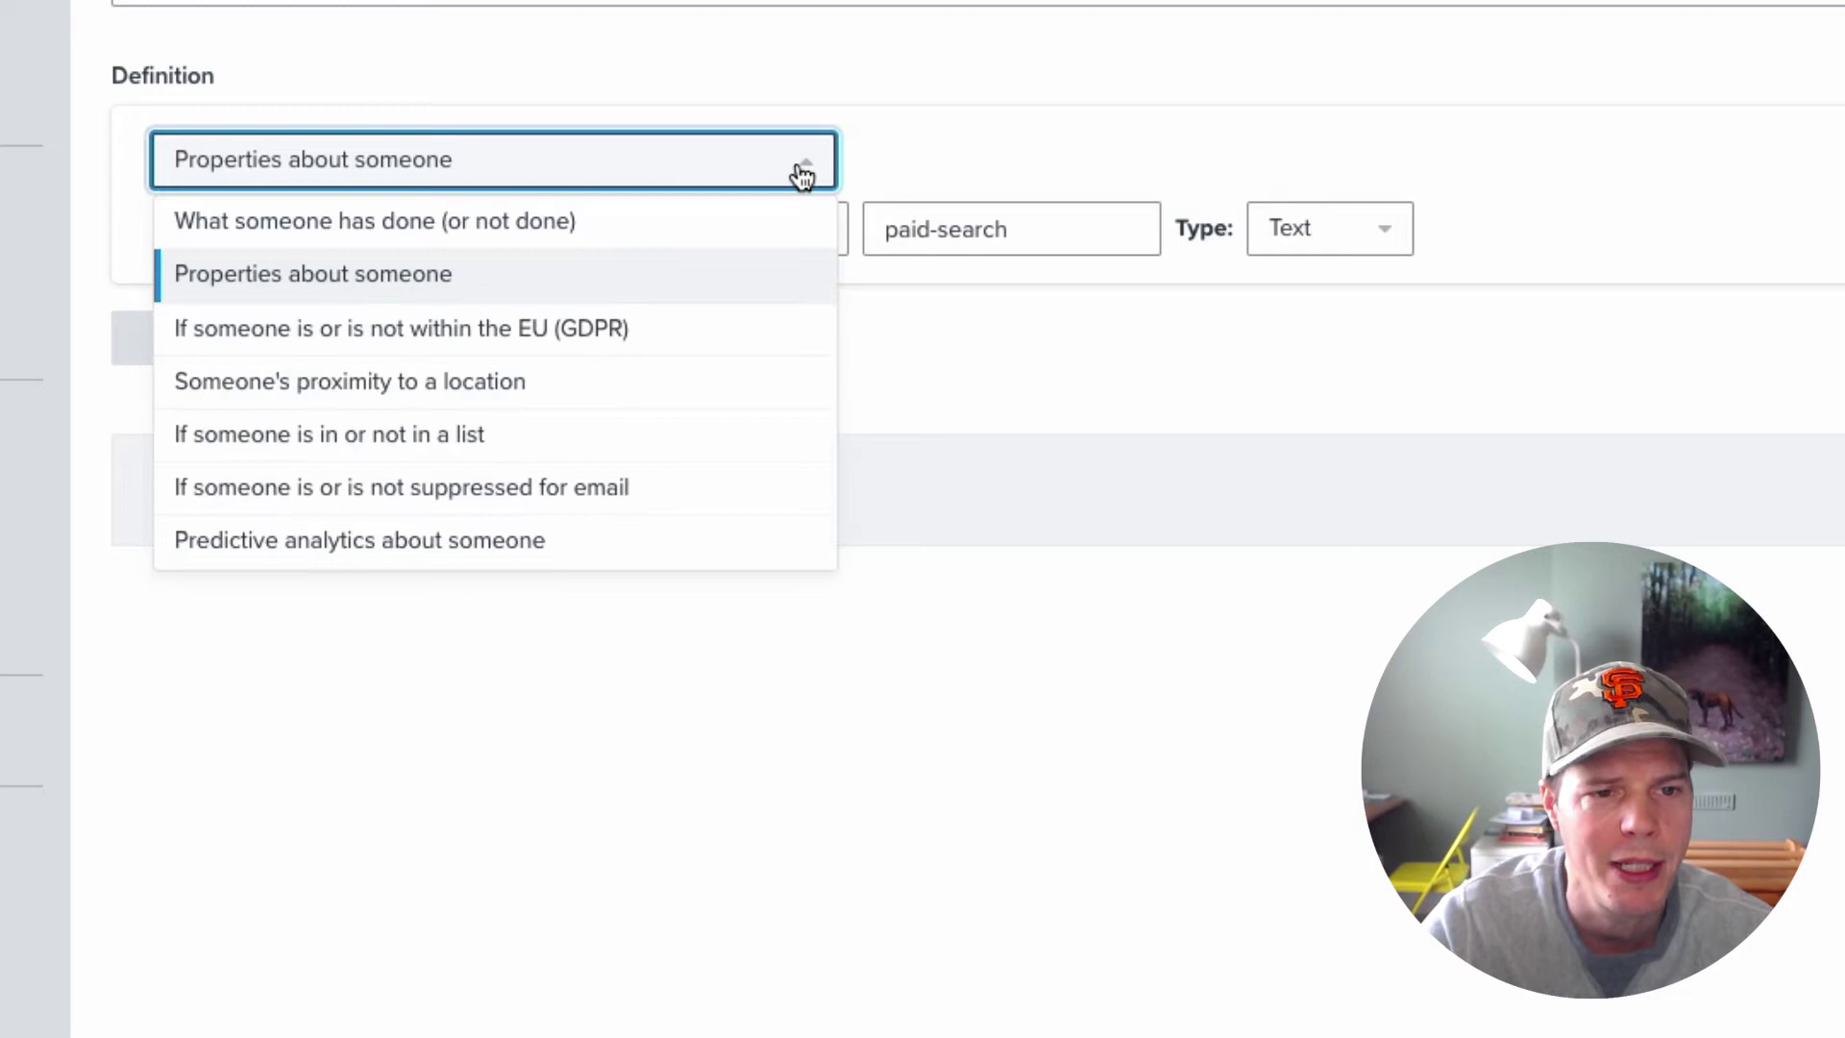
click(802, 175)
Step: Review the profile property list and the paid-search value without changing the condition
click(469, 239)
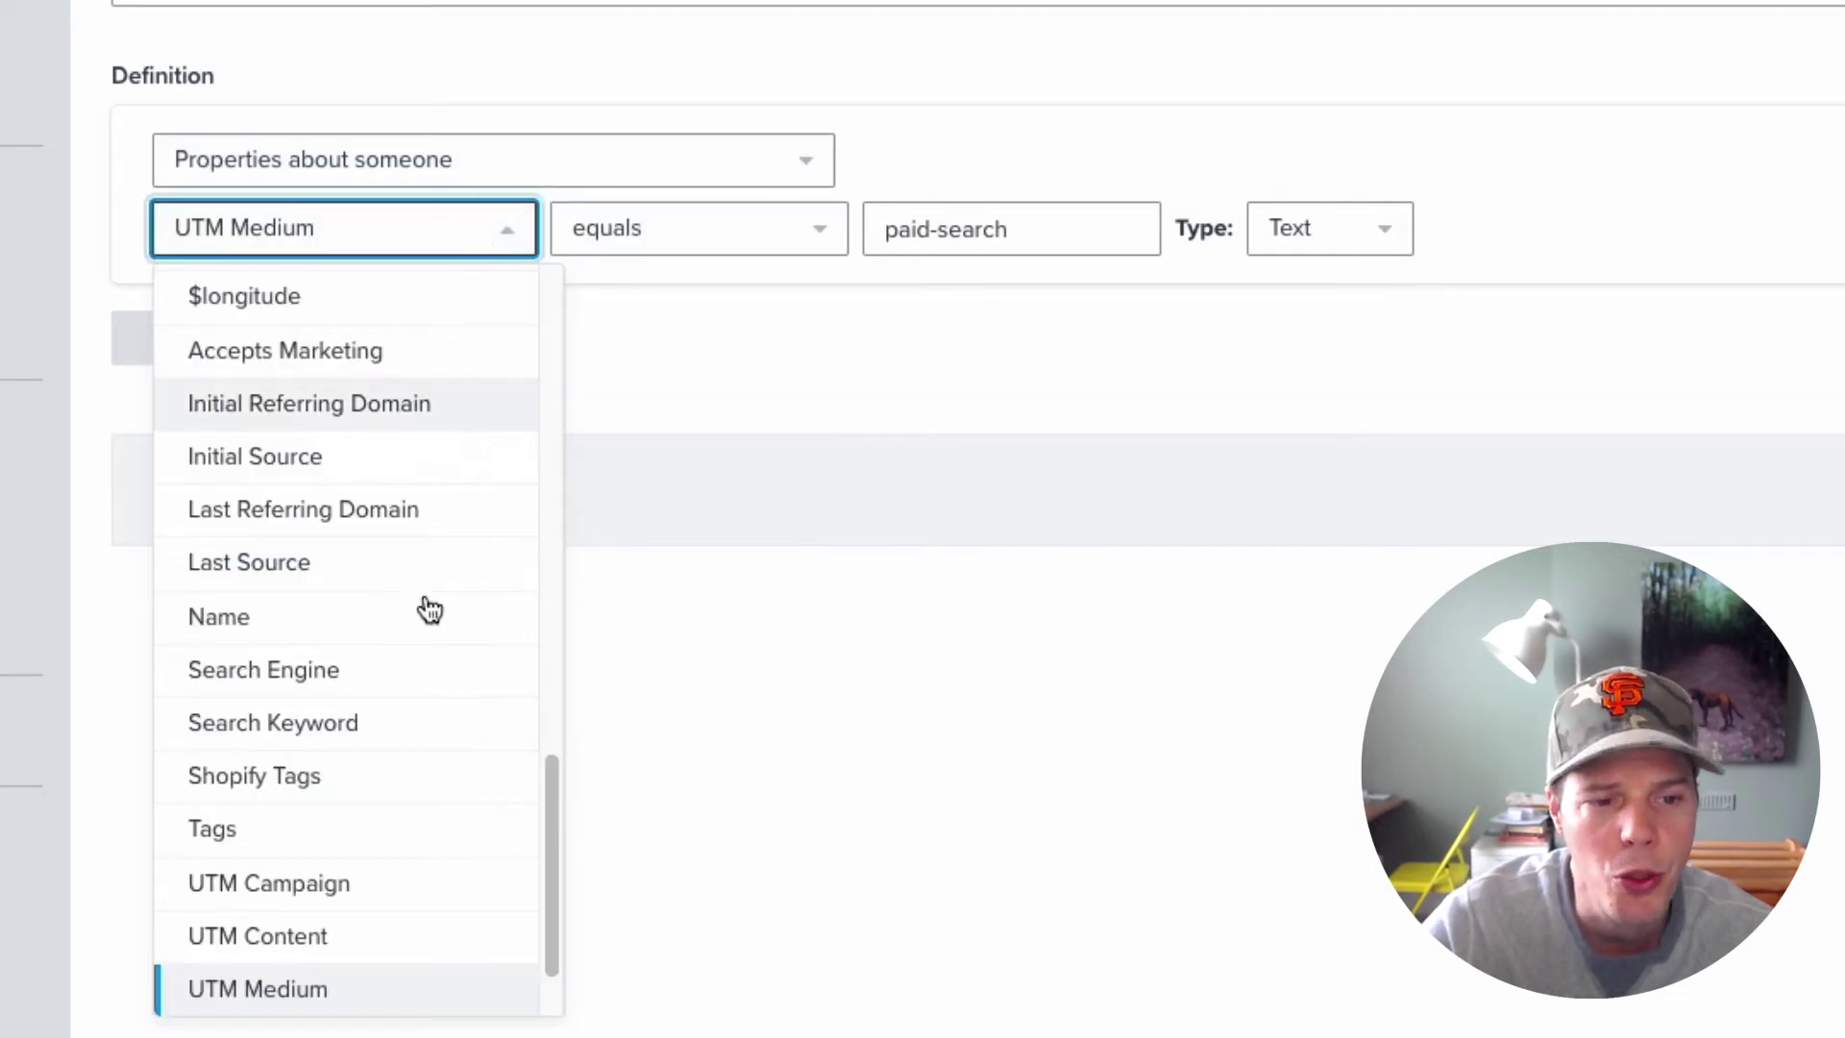
scroll(445, 832, down, 2)
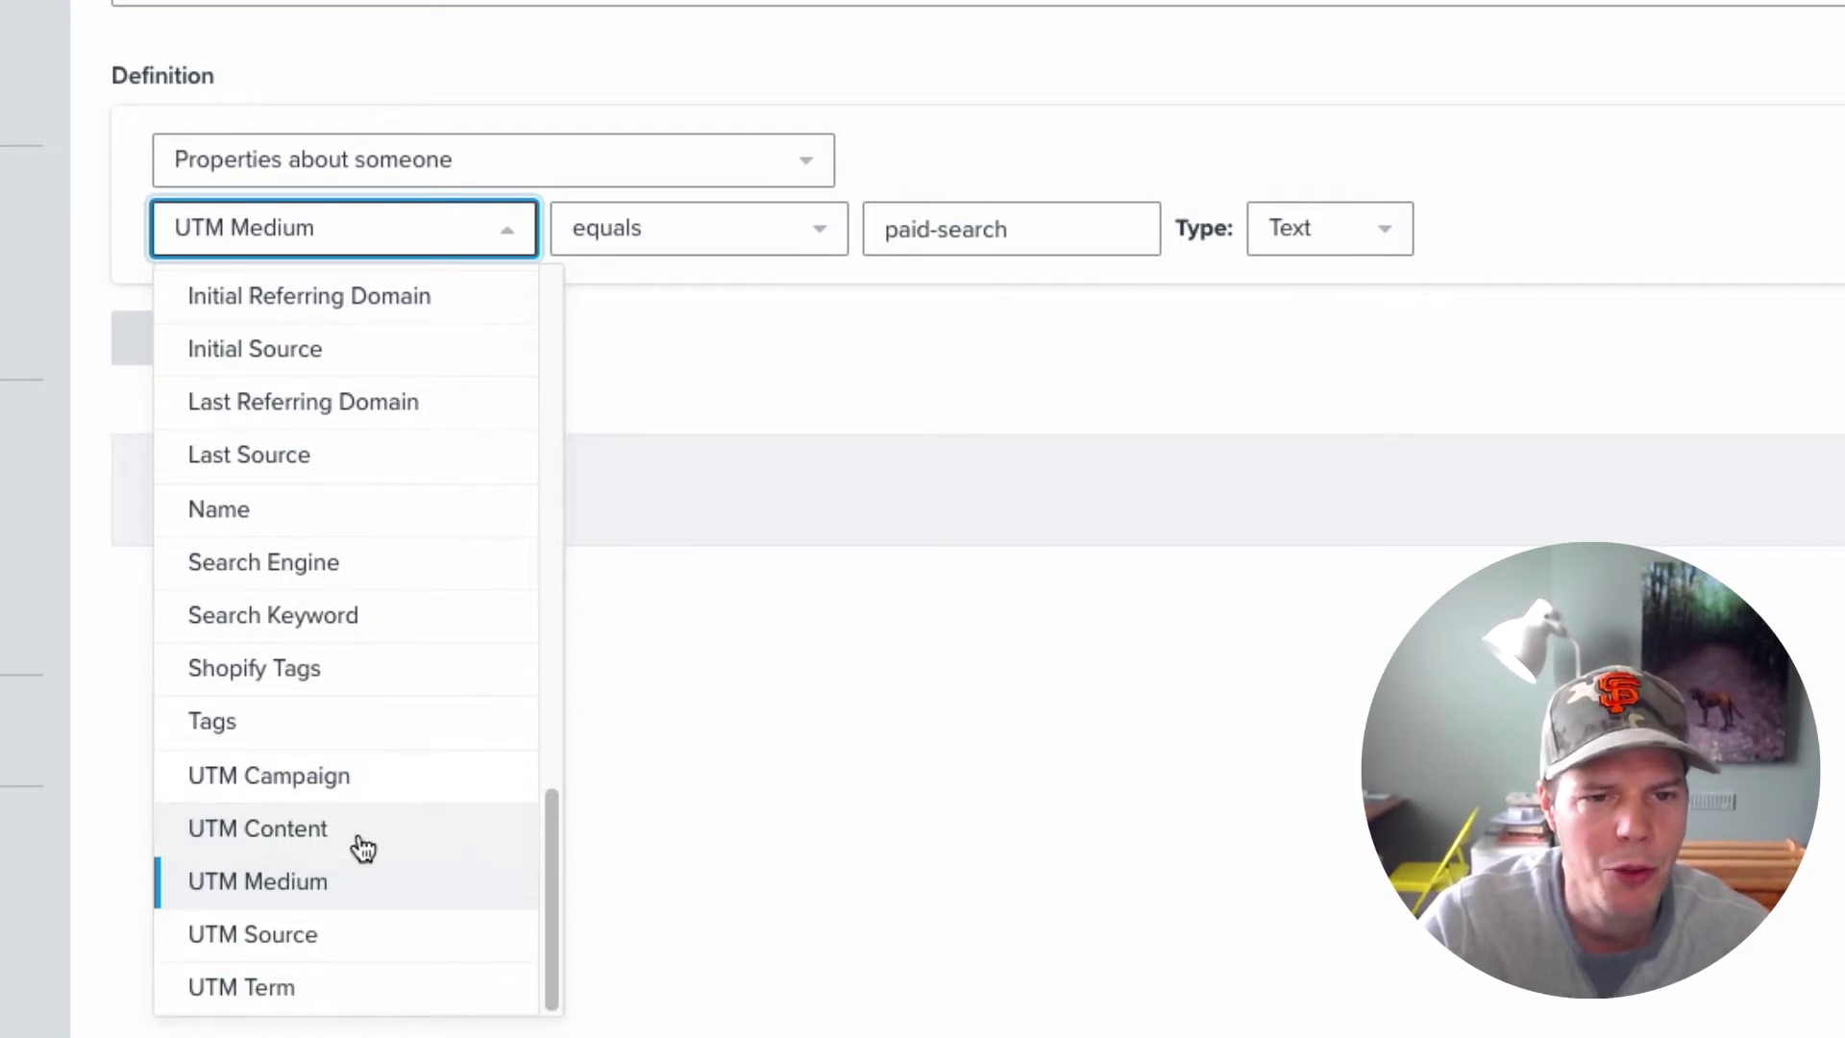
click(754, 471)
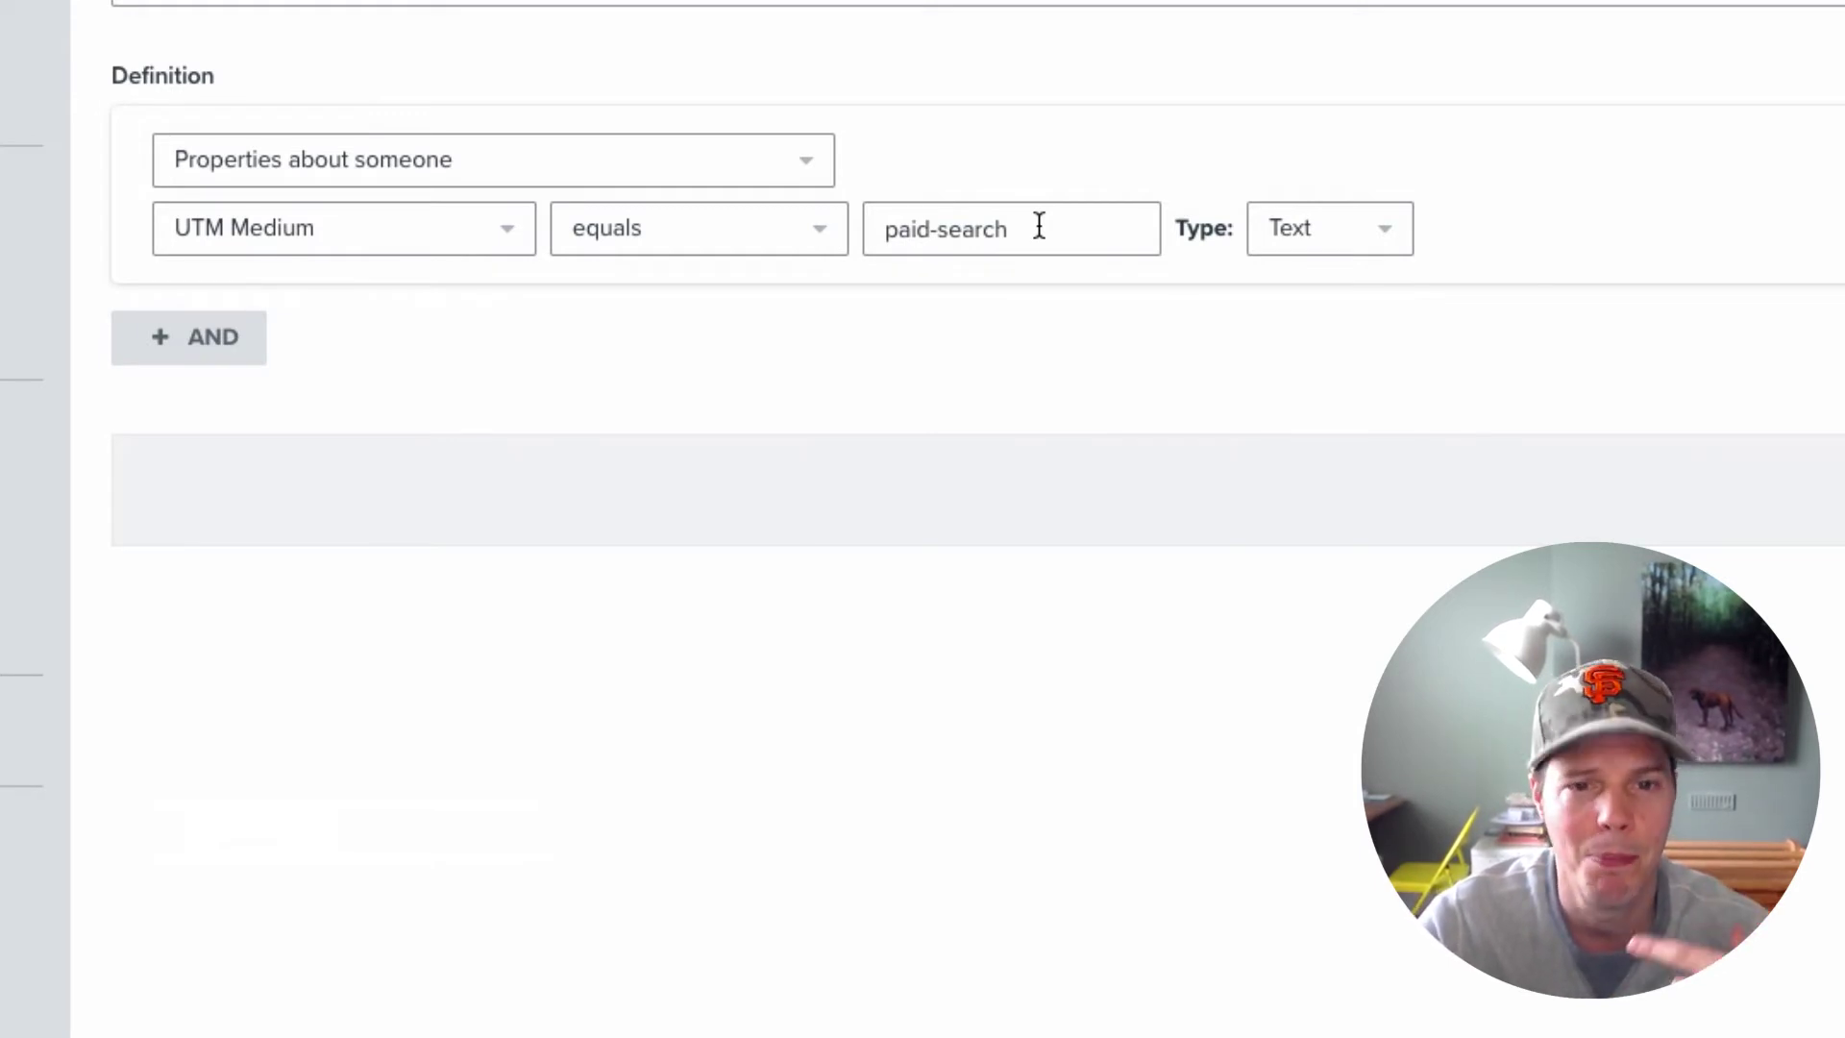
click(1038, 226)
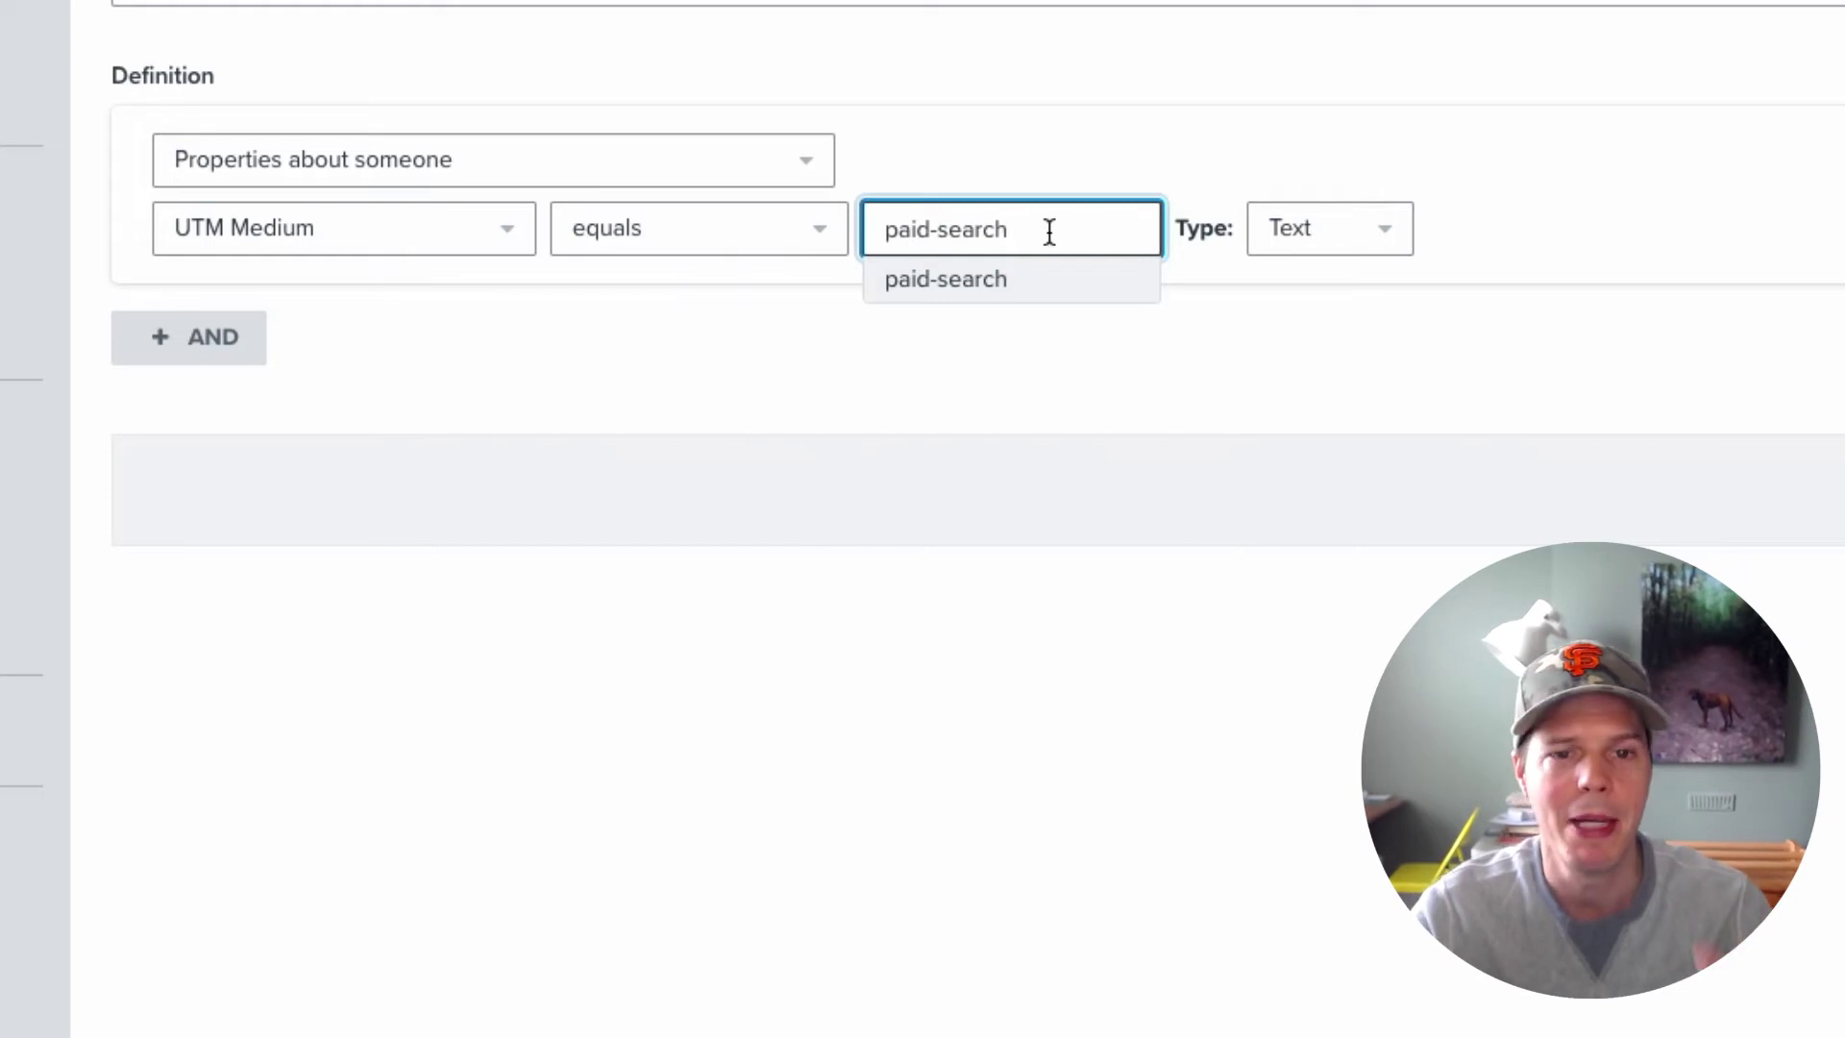
click(1422, 173)
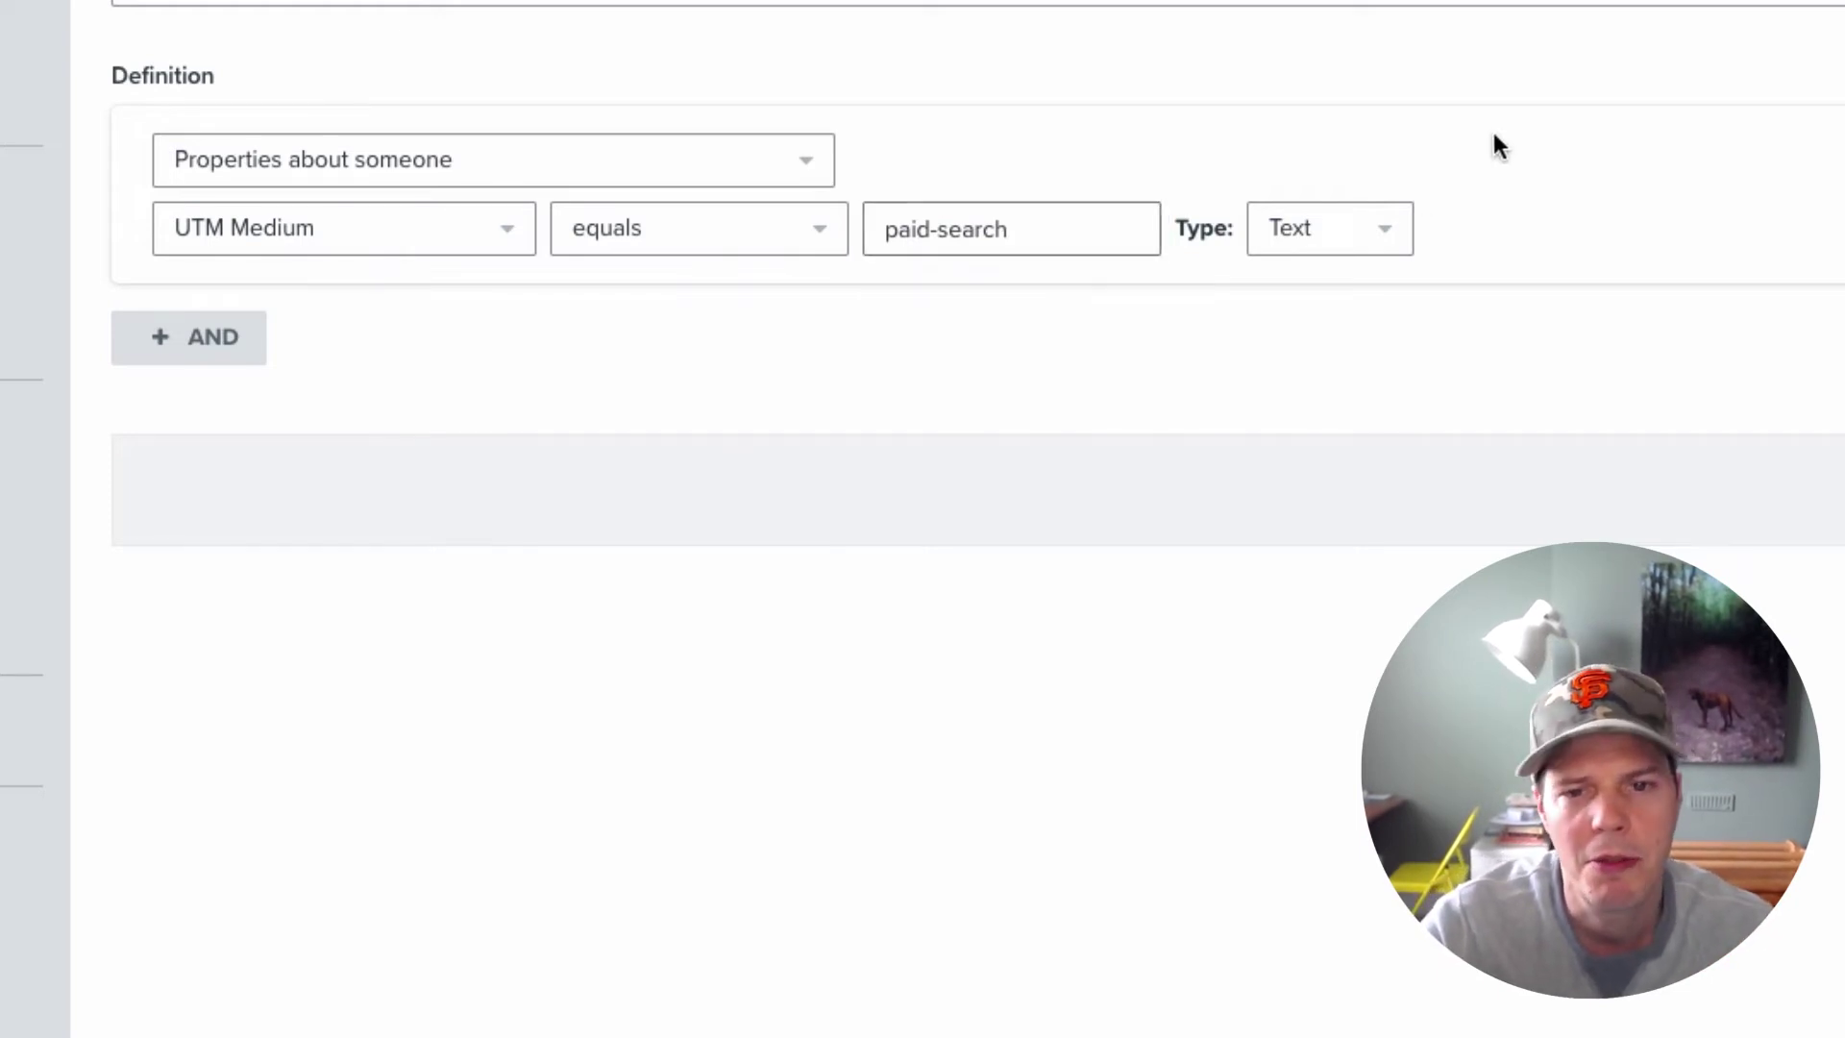
click(443, 238)
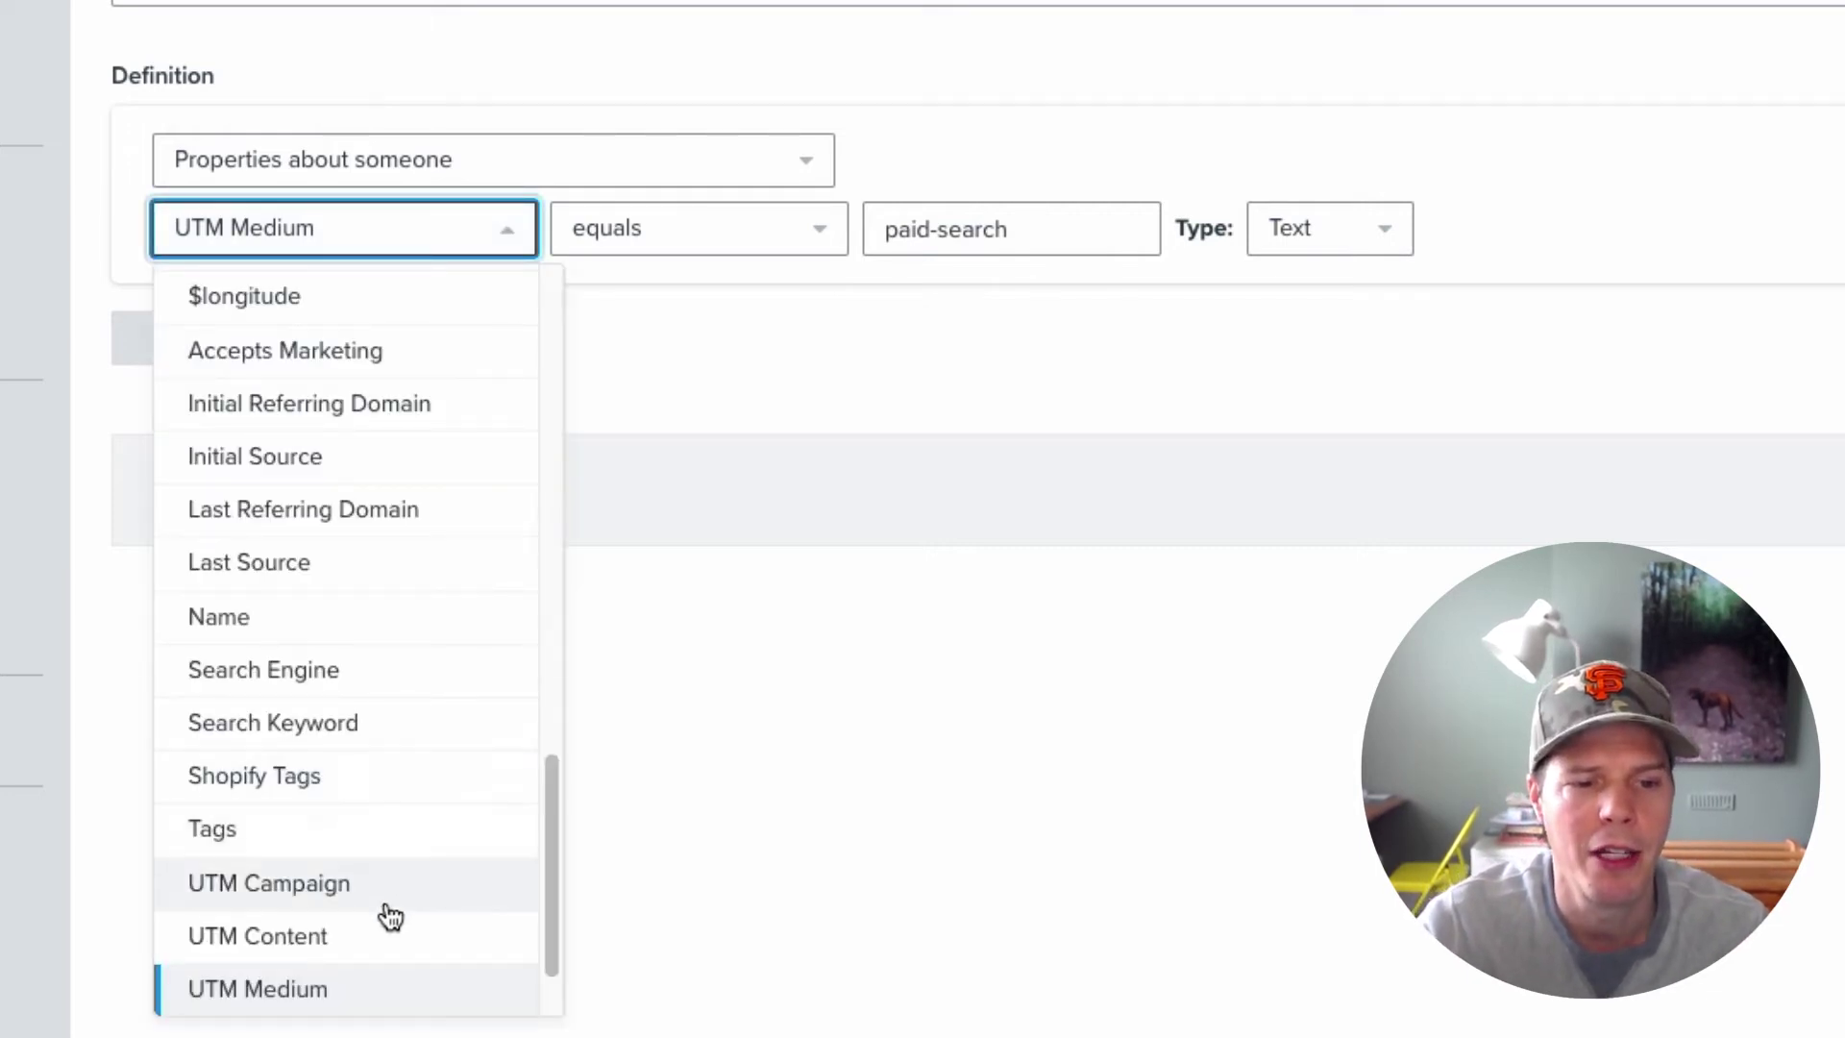
scroll(387, 917, down, 2)
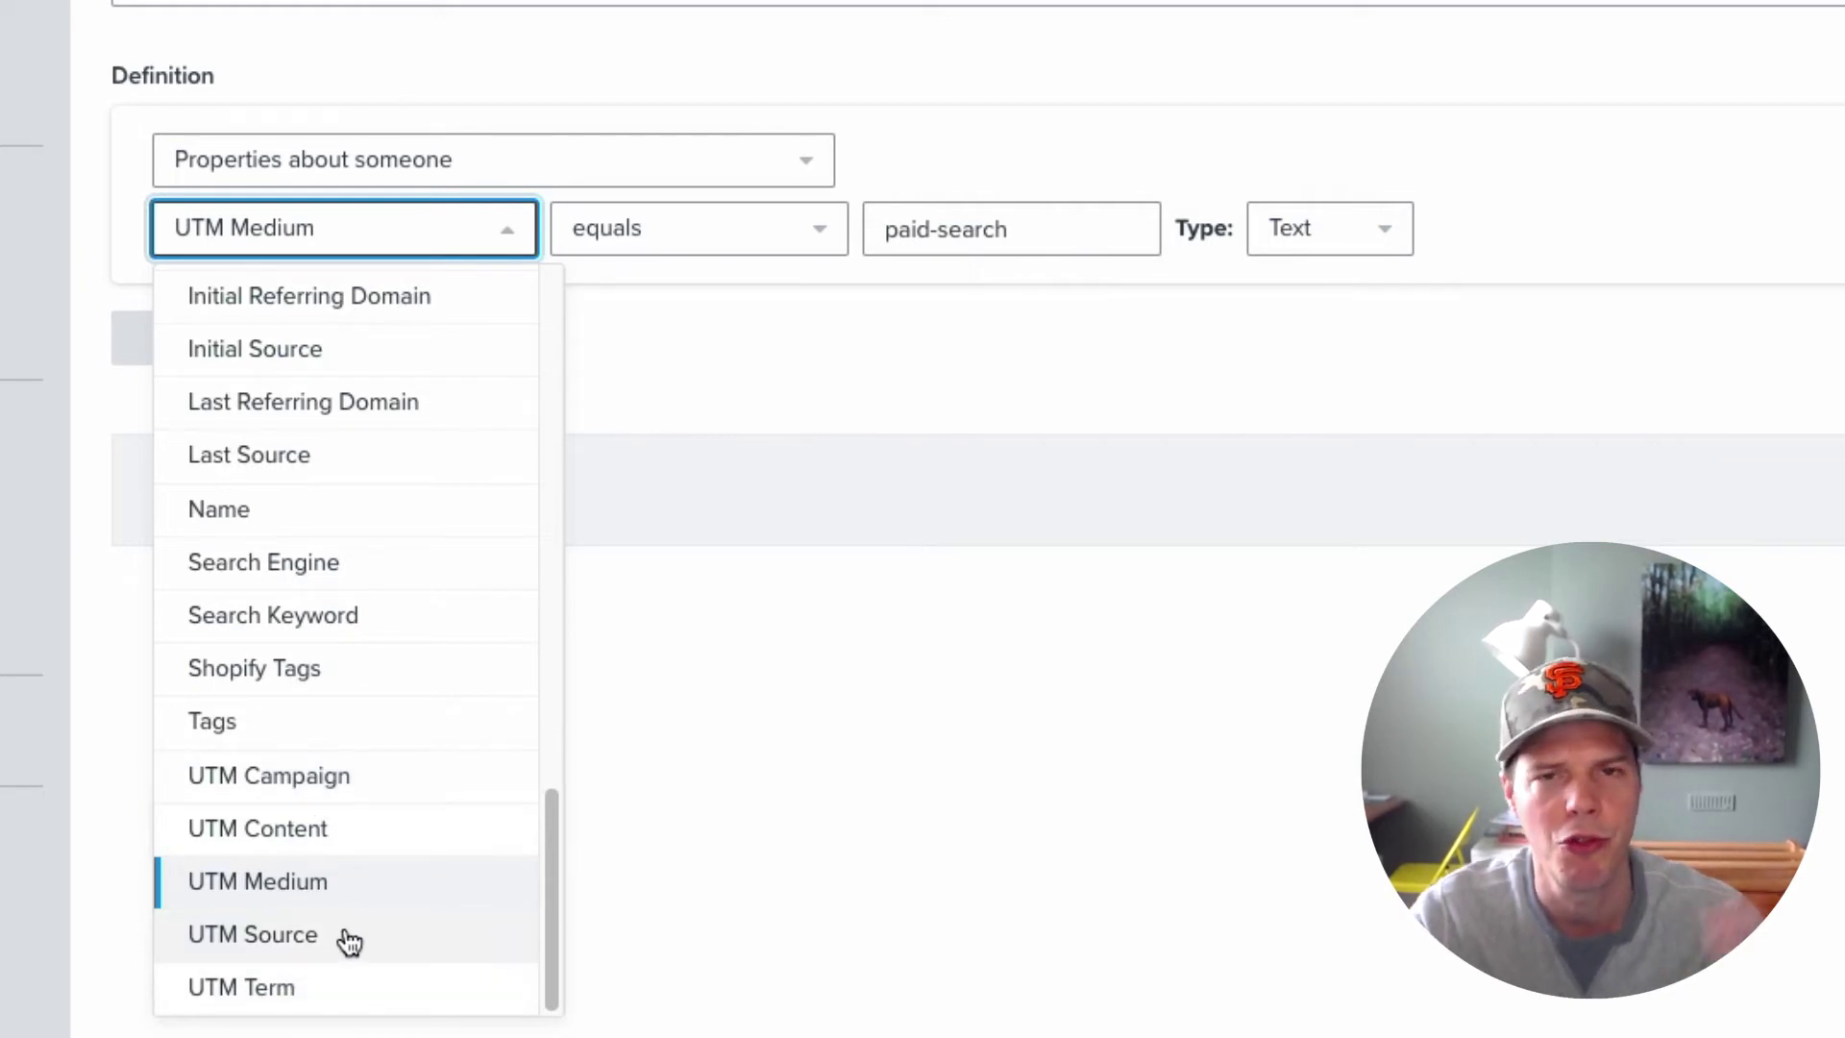
Step: Close the property dropdown, keeping UTM Medium as the condition property
click(782, 542)
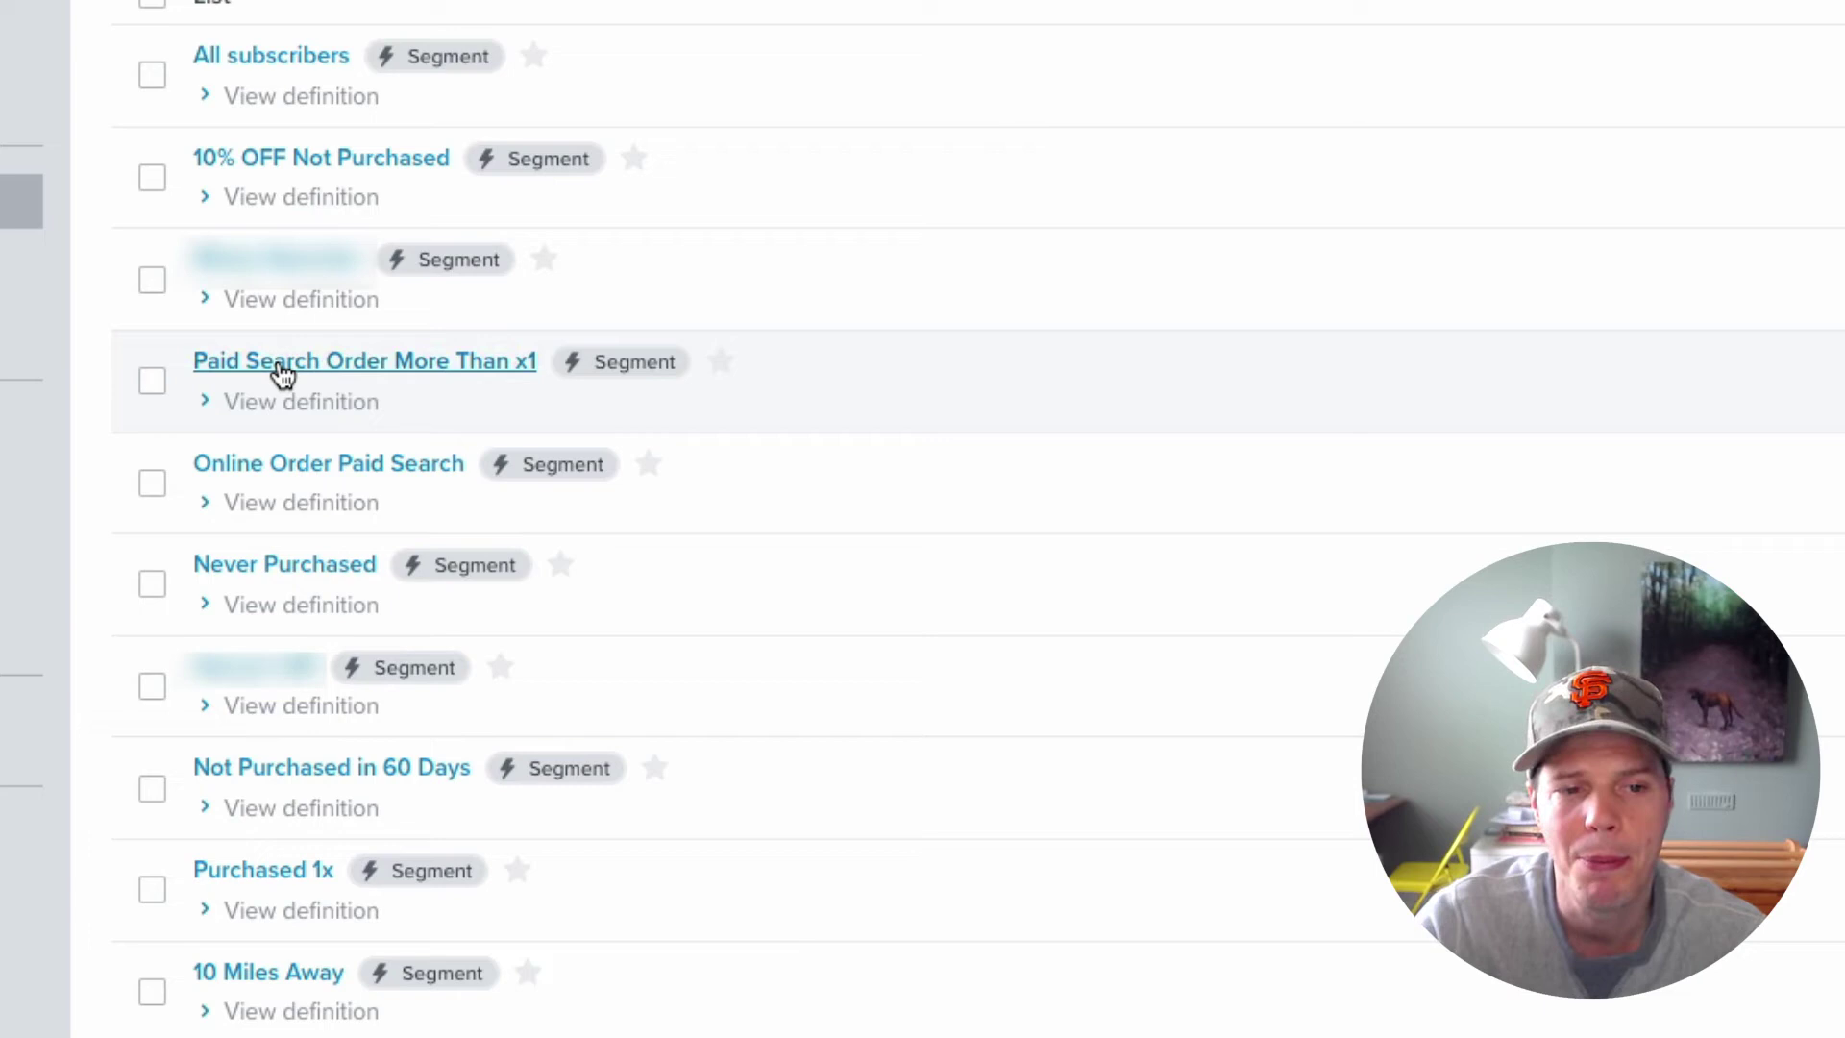
Step: Open the Paid Search Order More Than x1 segment's definition for editing
click(281, 363)
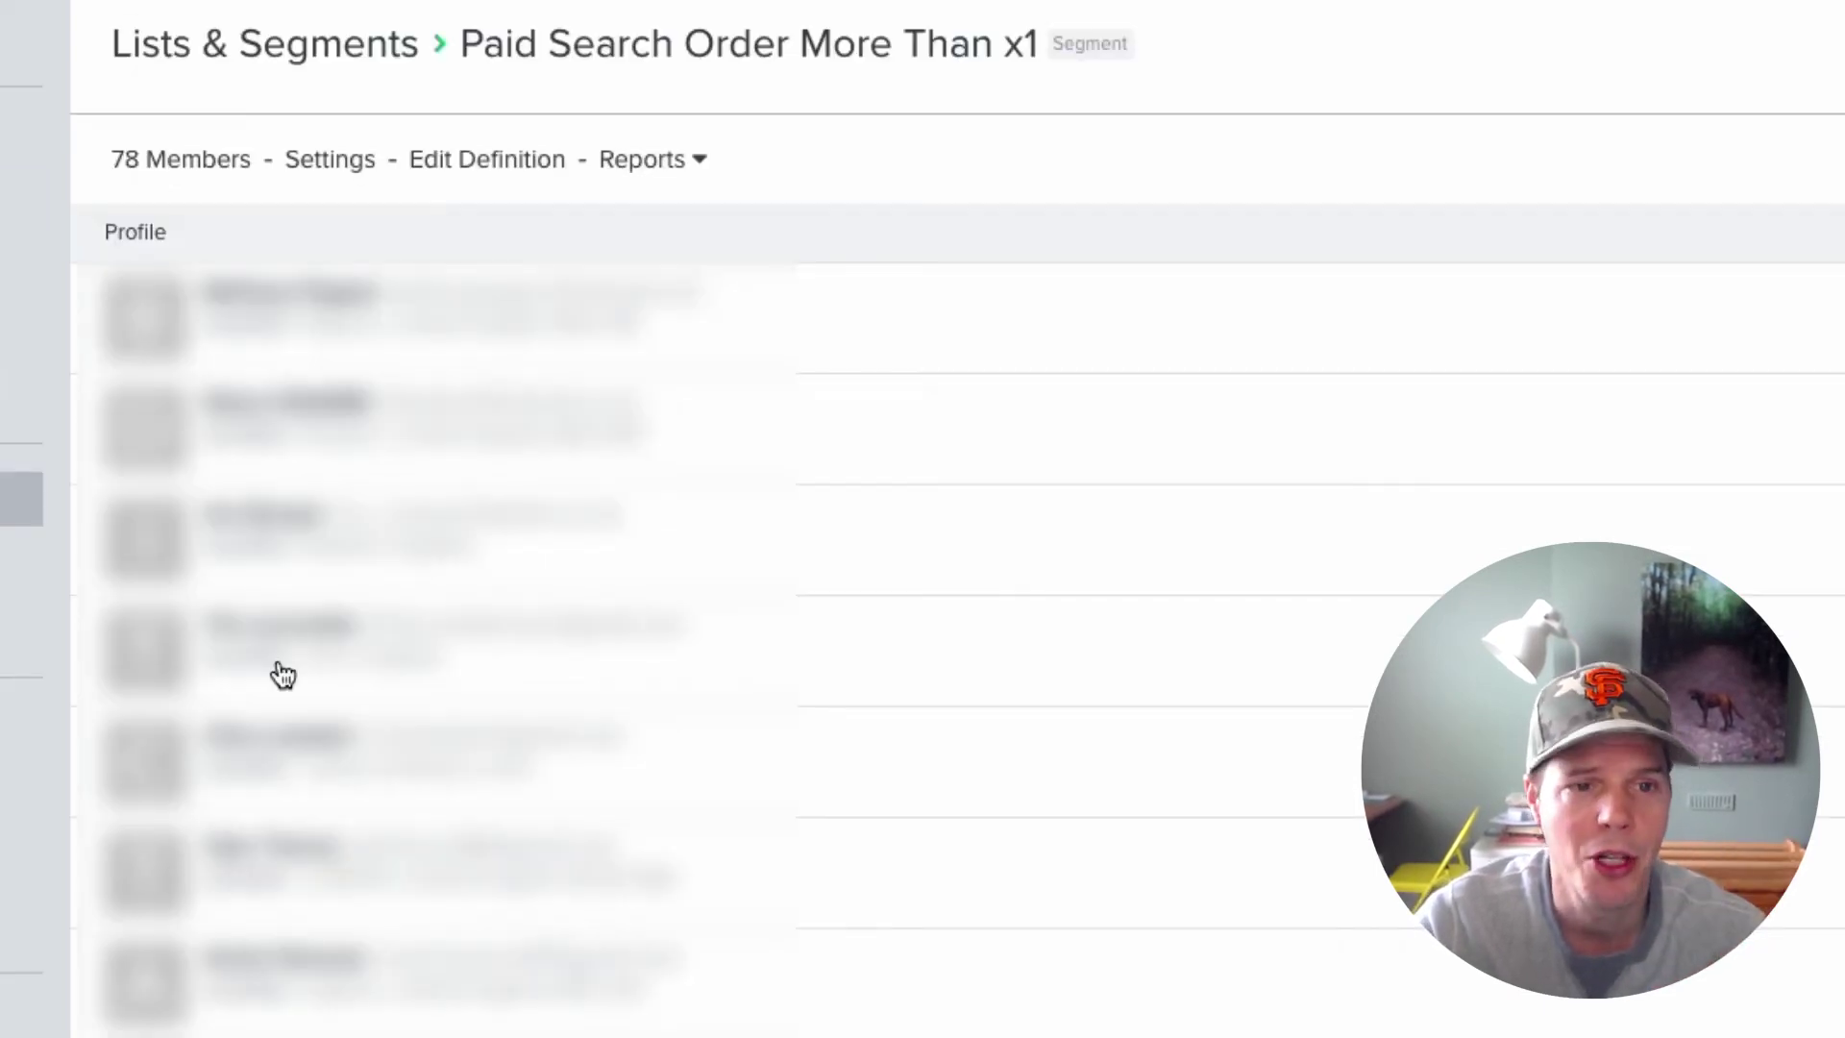
click(512, 173)
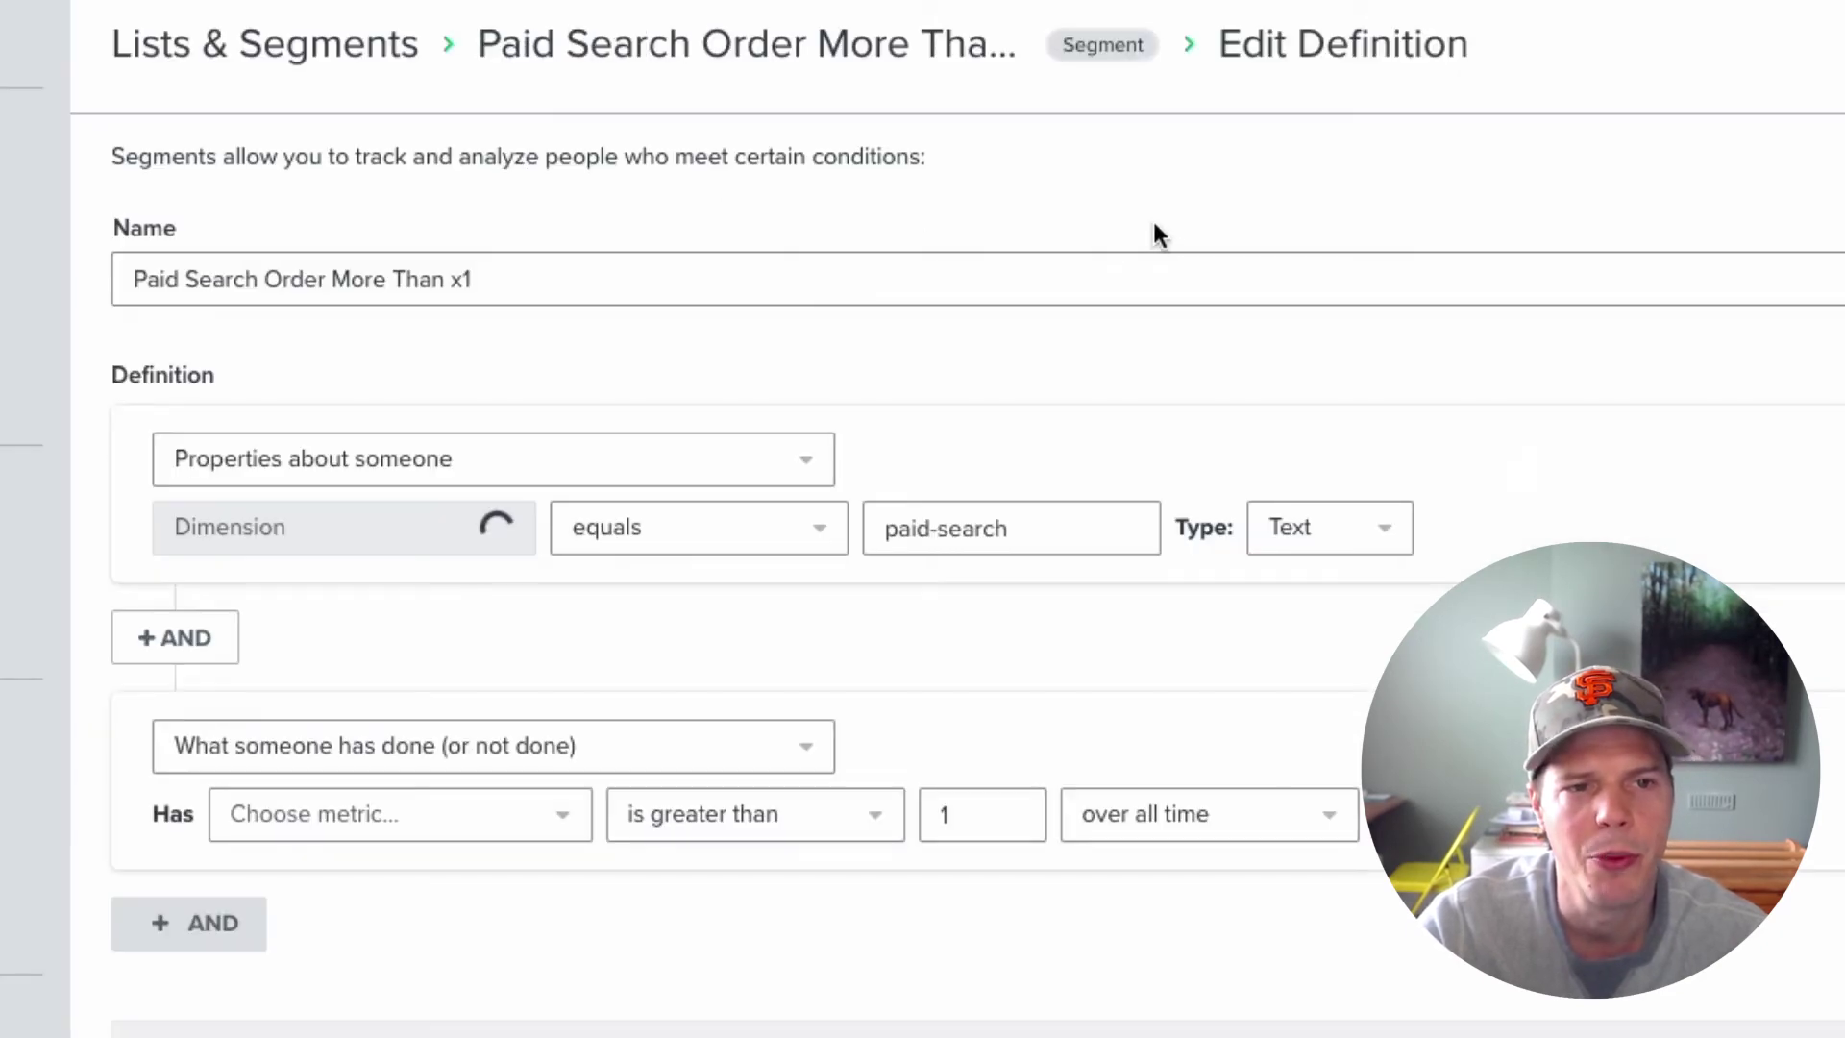